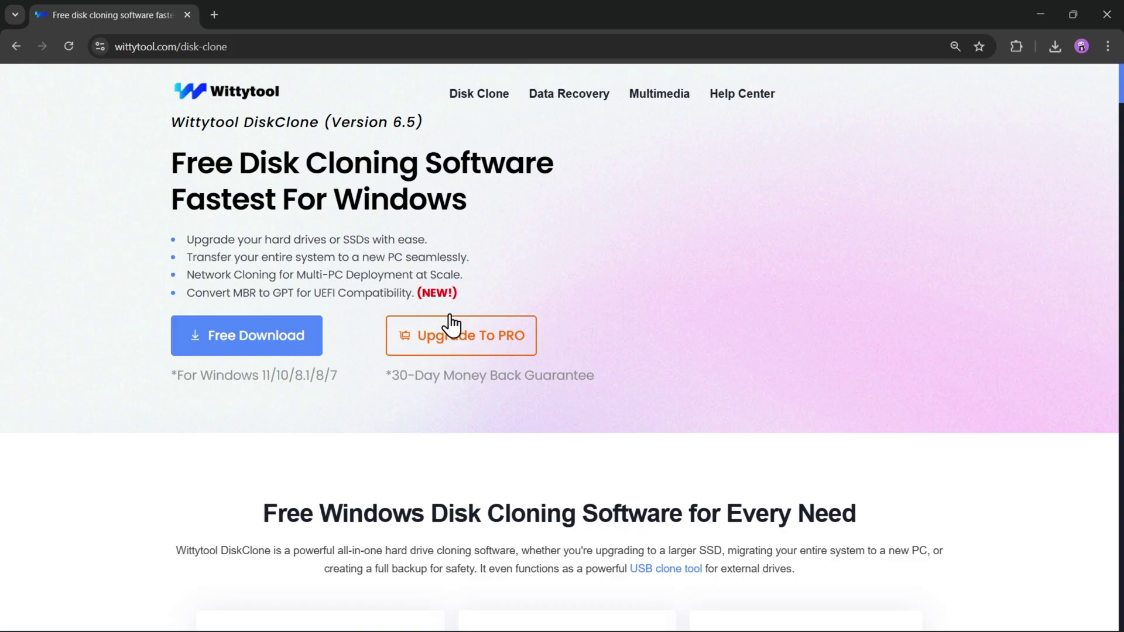
- Scroll through the Disk Clone page's feature cards to the supported drives and interfaces section
scroll(405, 297, "down", 3)
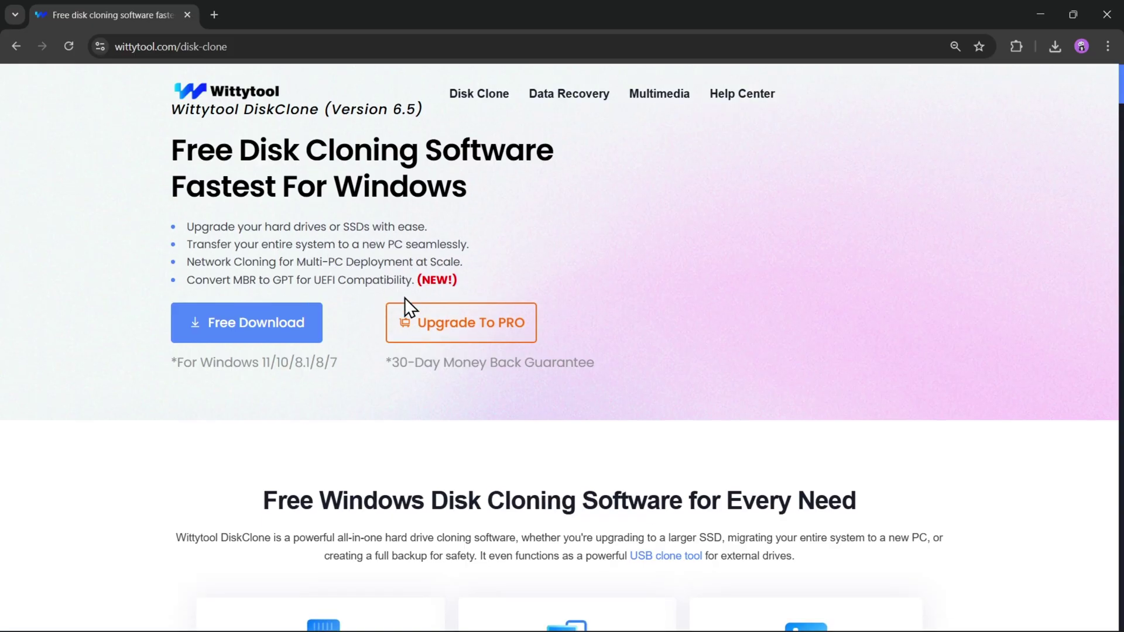
scroll(411, 259, "down", 3)
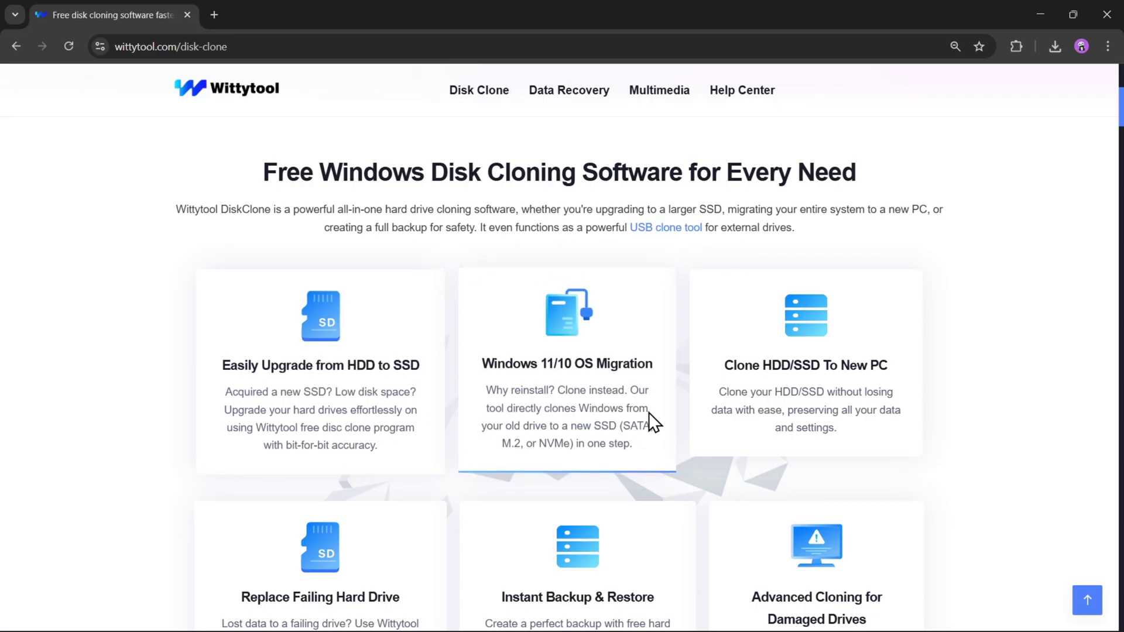
scroll(484, 402, "down", 2)
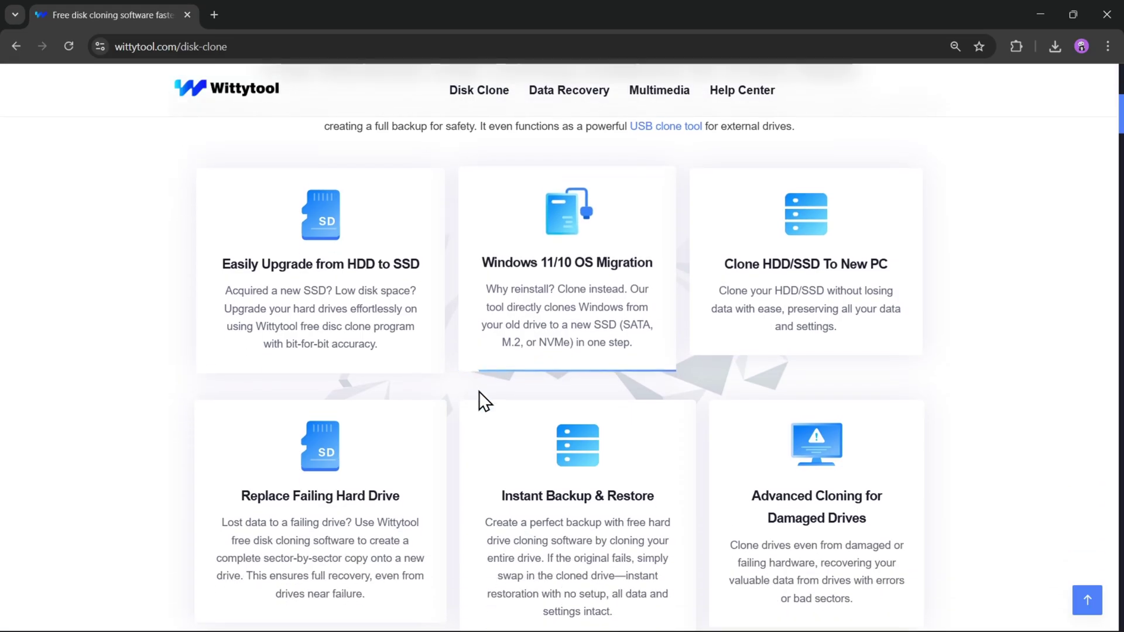
scroll(479, 391, "down", 1)
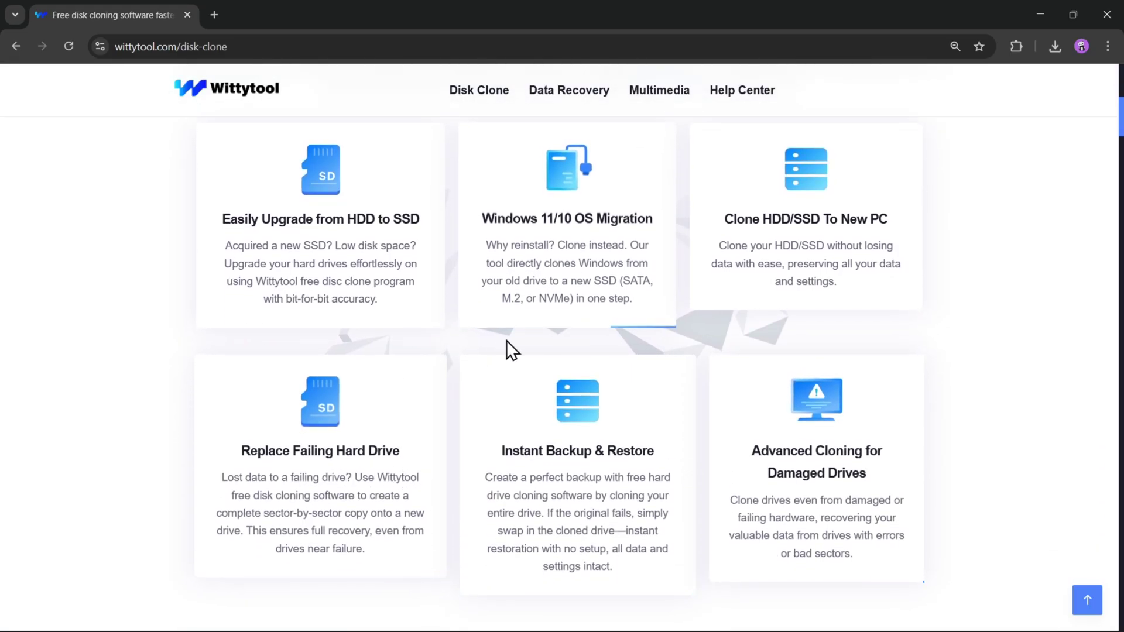
scroll(507, 341, "down", 3)
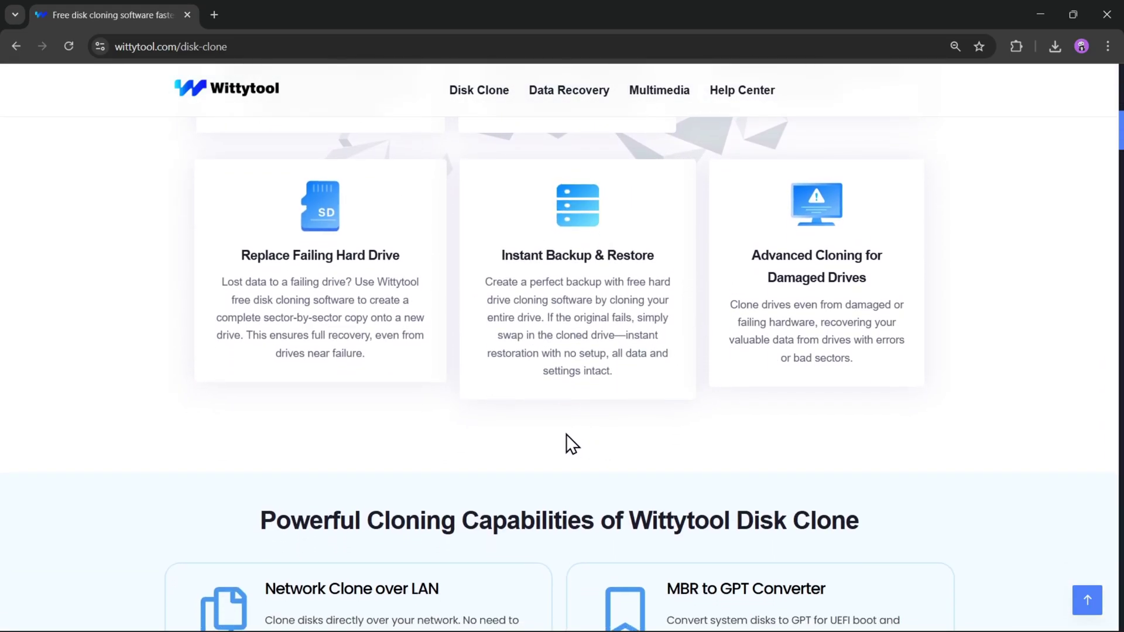
scroll(878, 421, "up", 3)
scroll(665, 377, "down", 5)
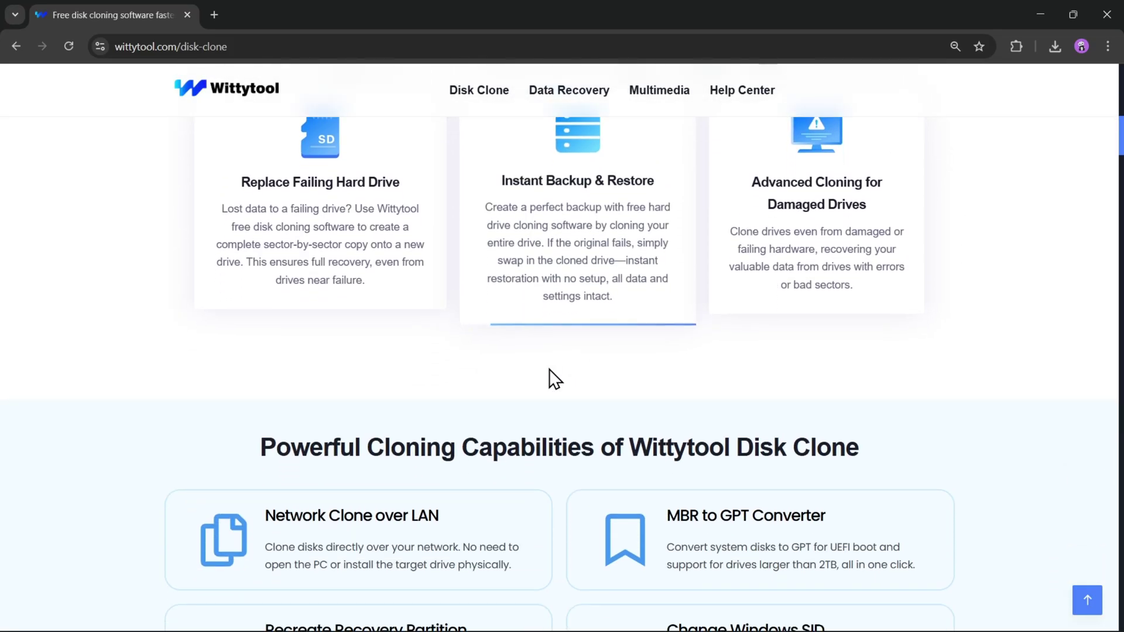
scroll(432, 371, "down", 4)
scroll(404, 363, "up", 1)
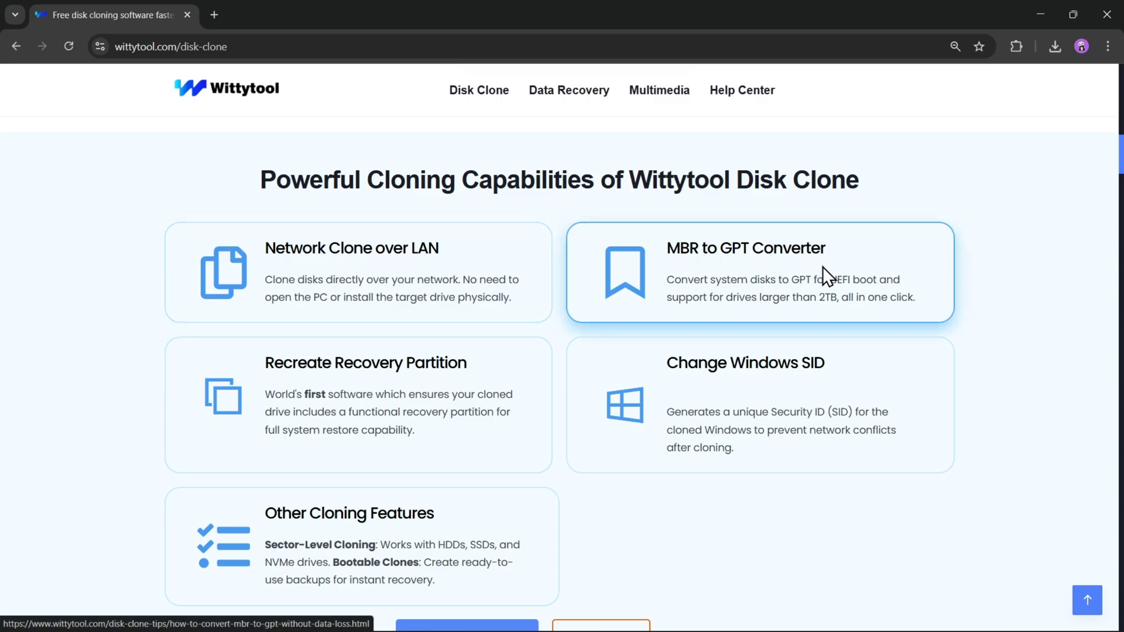
scroll(375, 383, "down", 1)
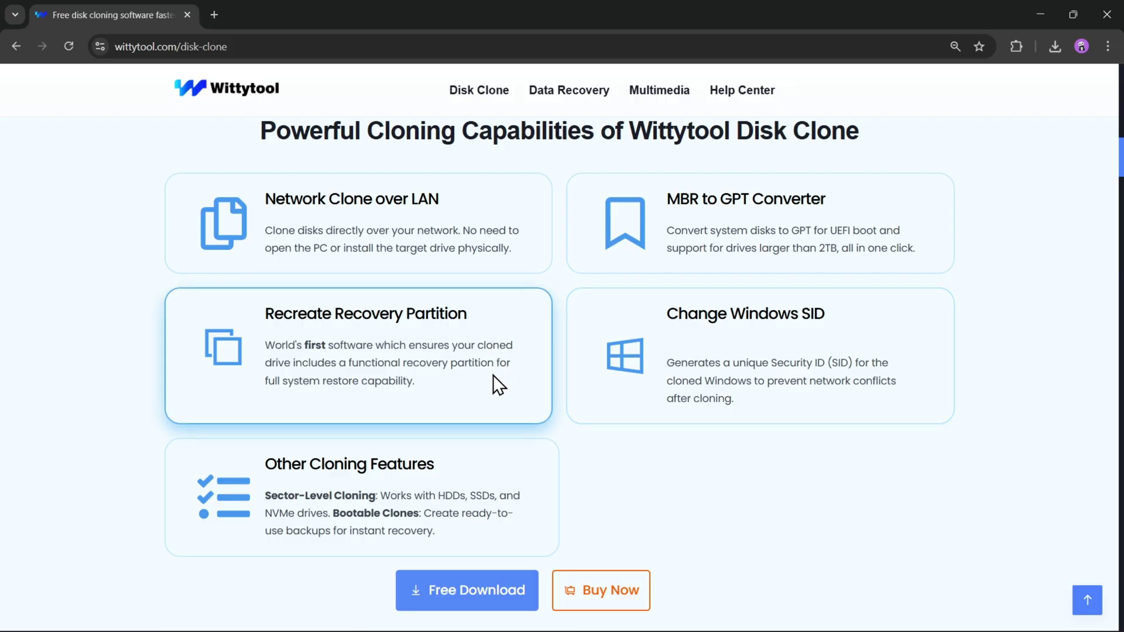
scroll(534, 409, "down", 3)
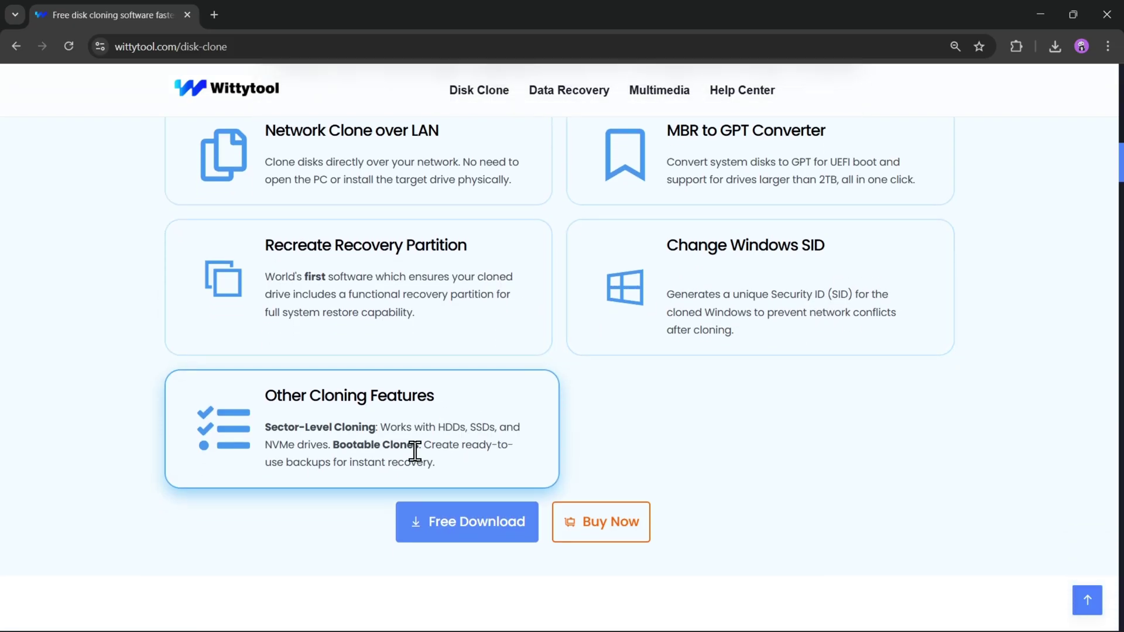
scroll(621, 425, "down", 3)
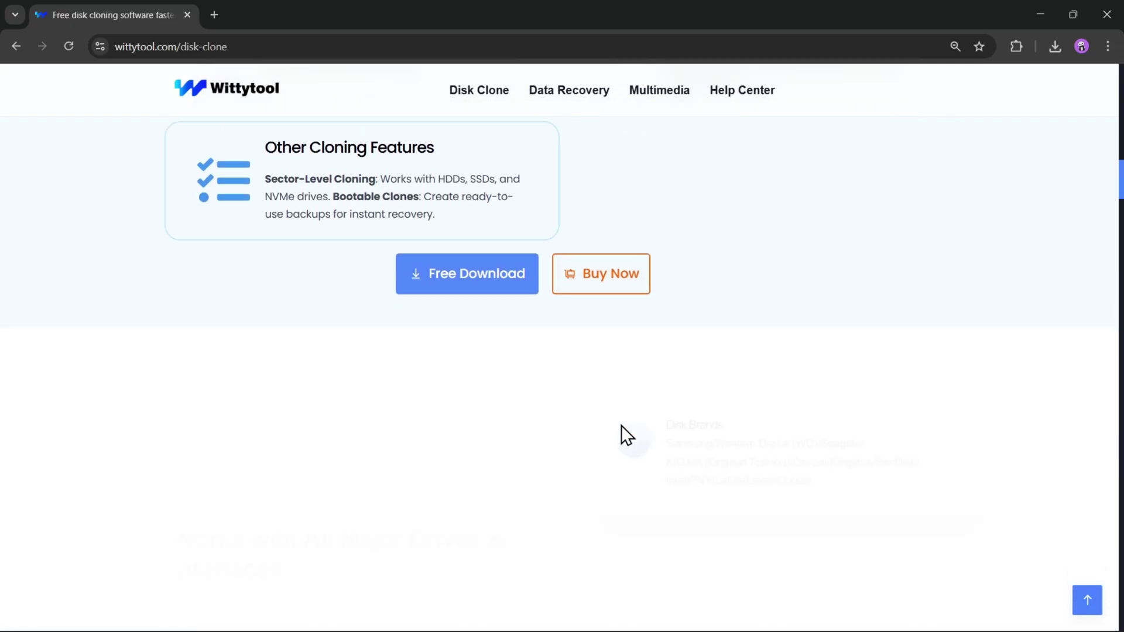
scroll(638, 420, "up", 1)
scroll(639, 417, "down", 1)
scroll(638, 417, "down", 3)
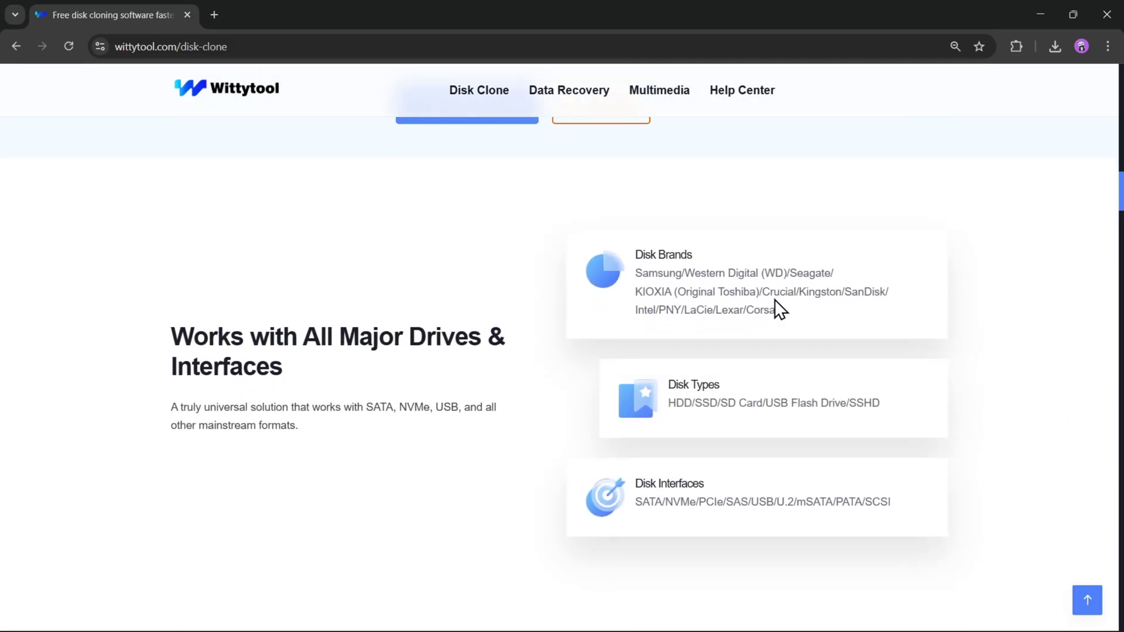
- Review the supported interfaces and User Guide, then launch the DiskClone 6.5 installer from Downloads
left_click_drag(635, 502, 911, 501)
left_click(581, 479)
scroll(702, 451, "down", 2)
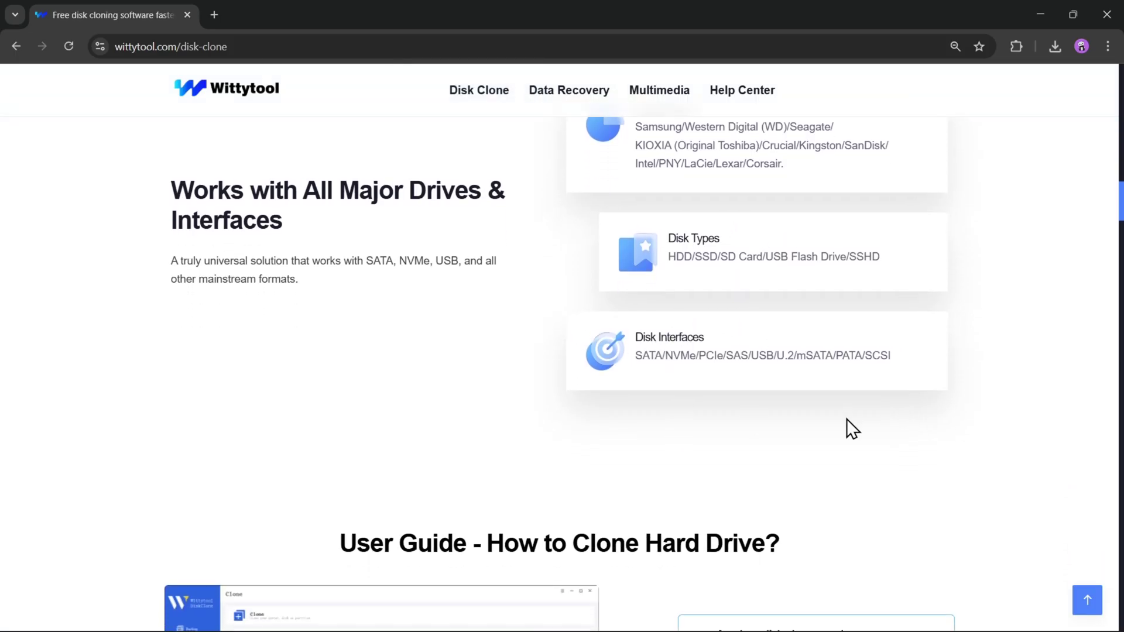
scroll(846, 420, "down", 3)
scroll(572, 431, "down", 1)
scroll(584, 402, "down", 2)
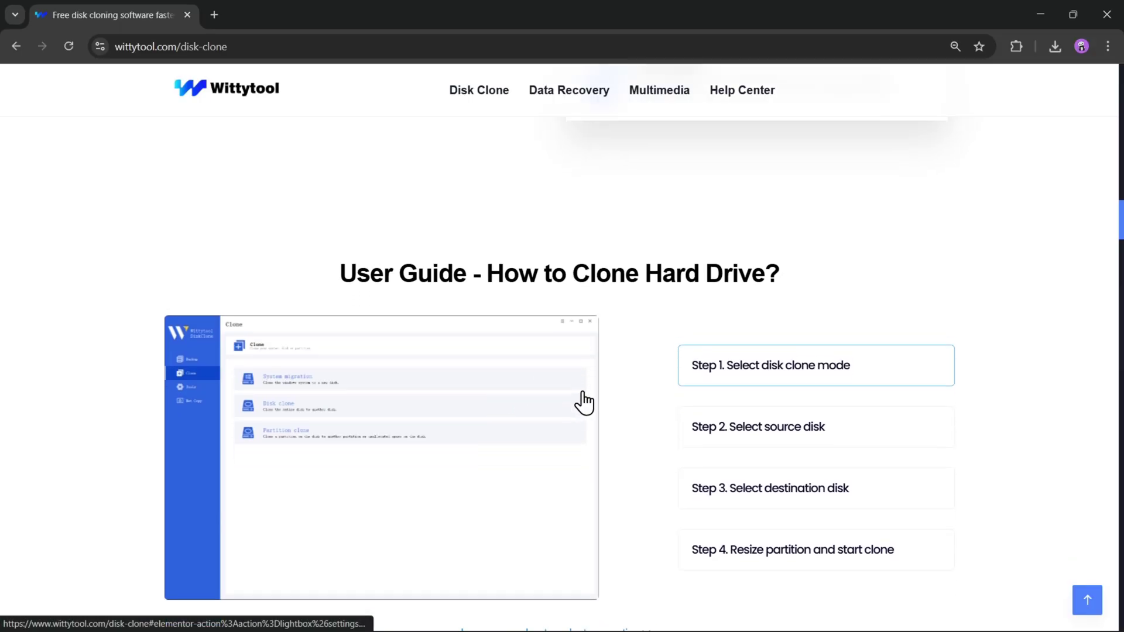
scroll(556, 393, "up", 1)
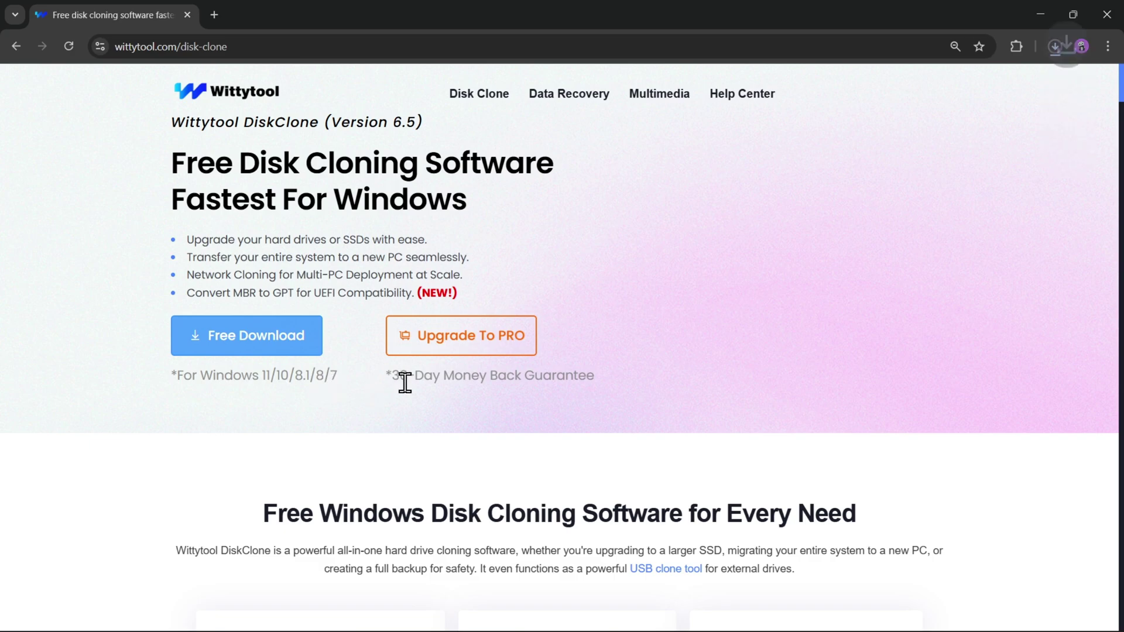
left_click(1054, 48)
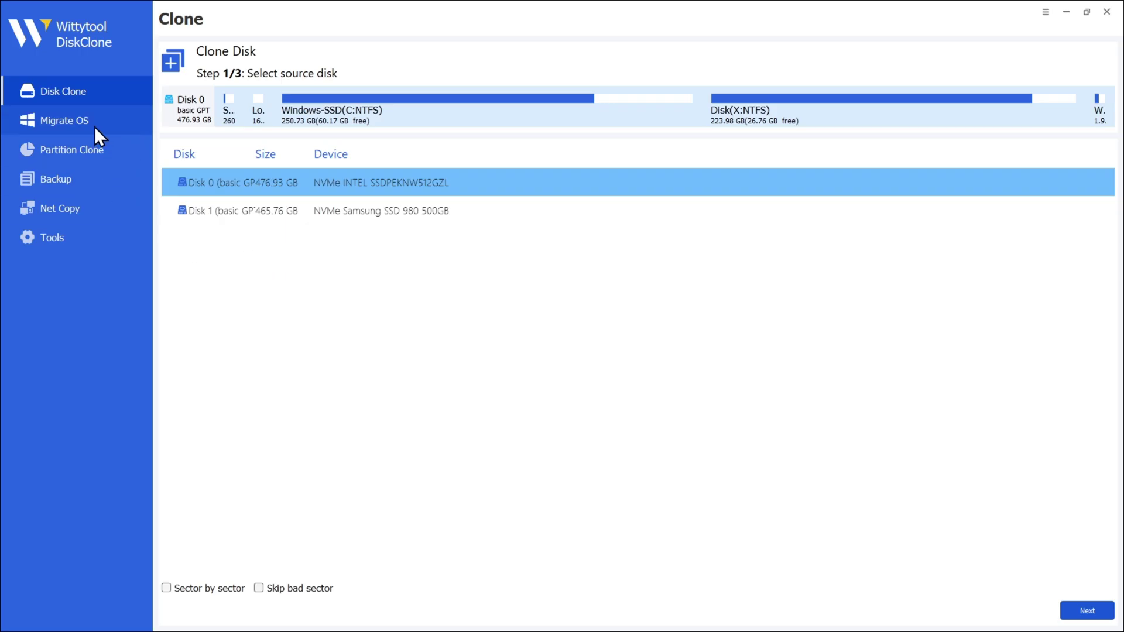
- Tour the Migrate OS, Partition Clone, Backup, Net Copy and Tools pages, ending on Migrate OS
left_click(94, 126)
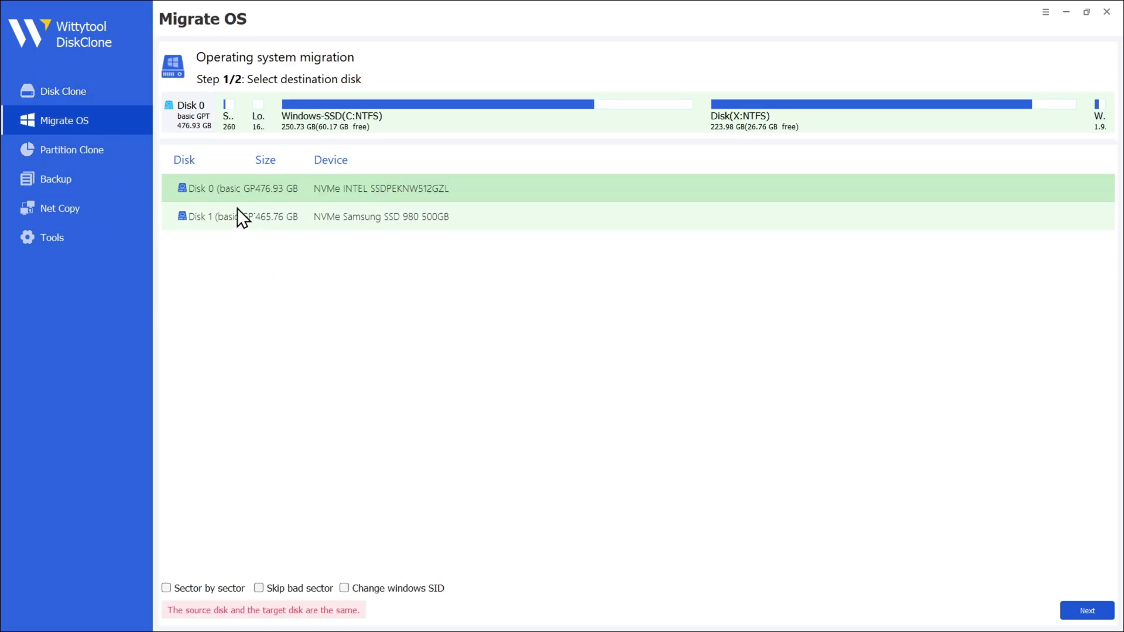
left_click(71, 149)
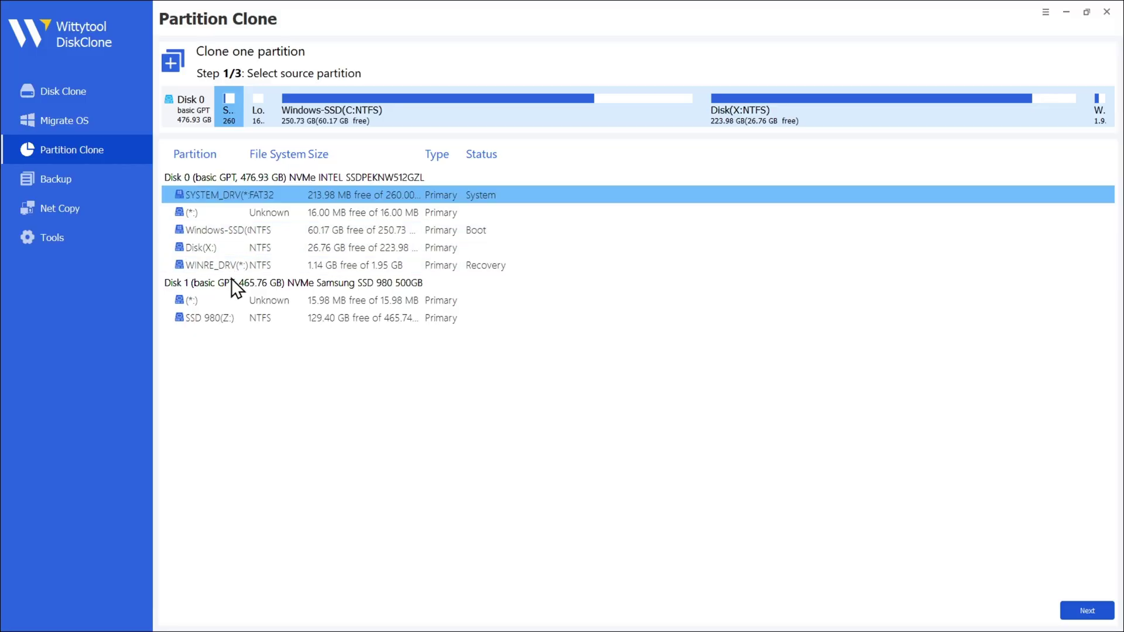
left_click(78, 176)
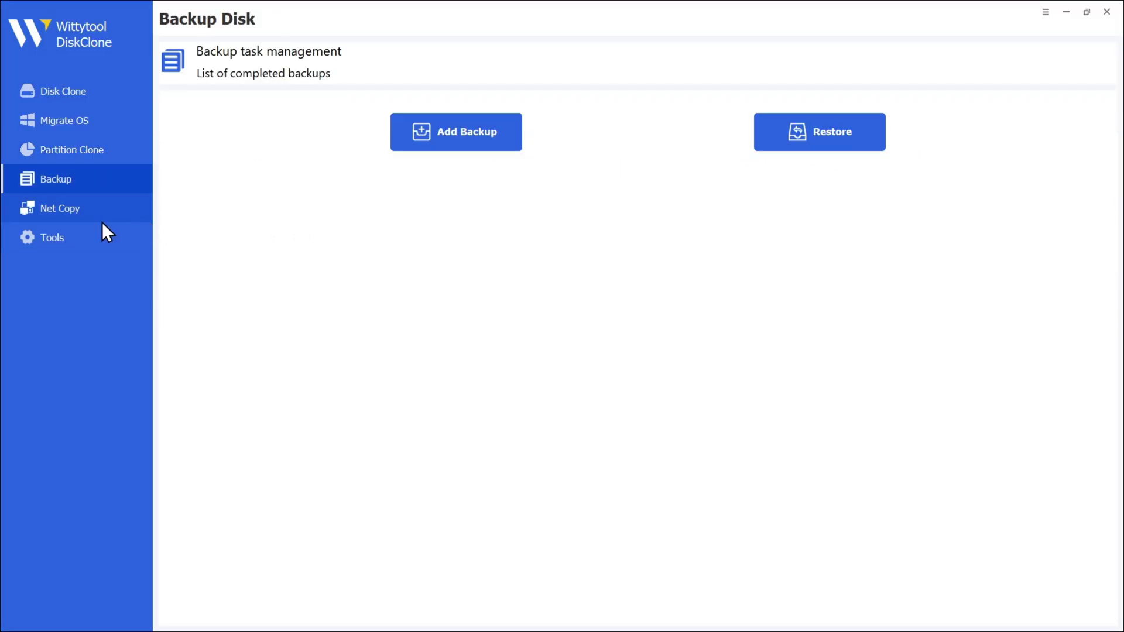
left_click(86, 213)
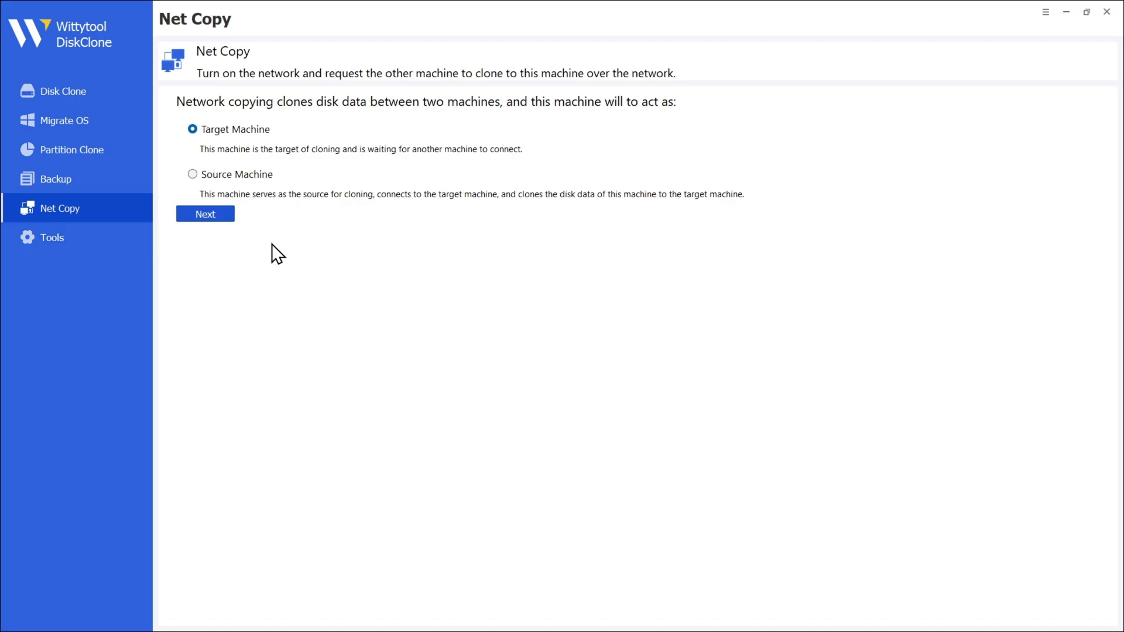
left_click(99, 245)
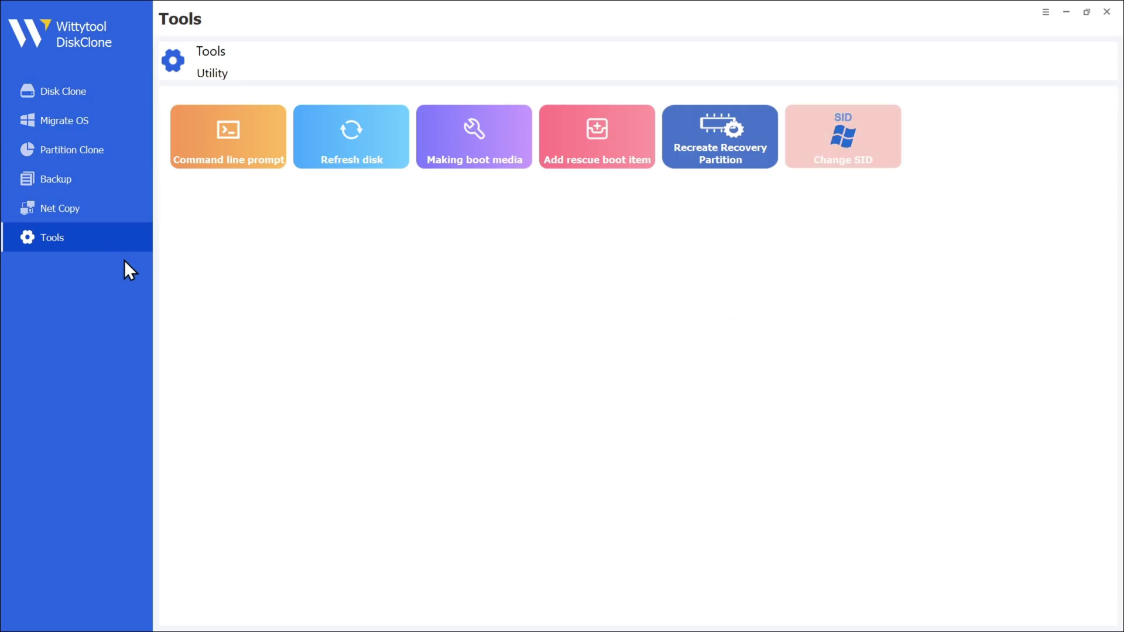
left_click(89, 119)
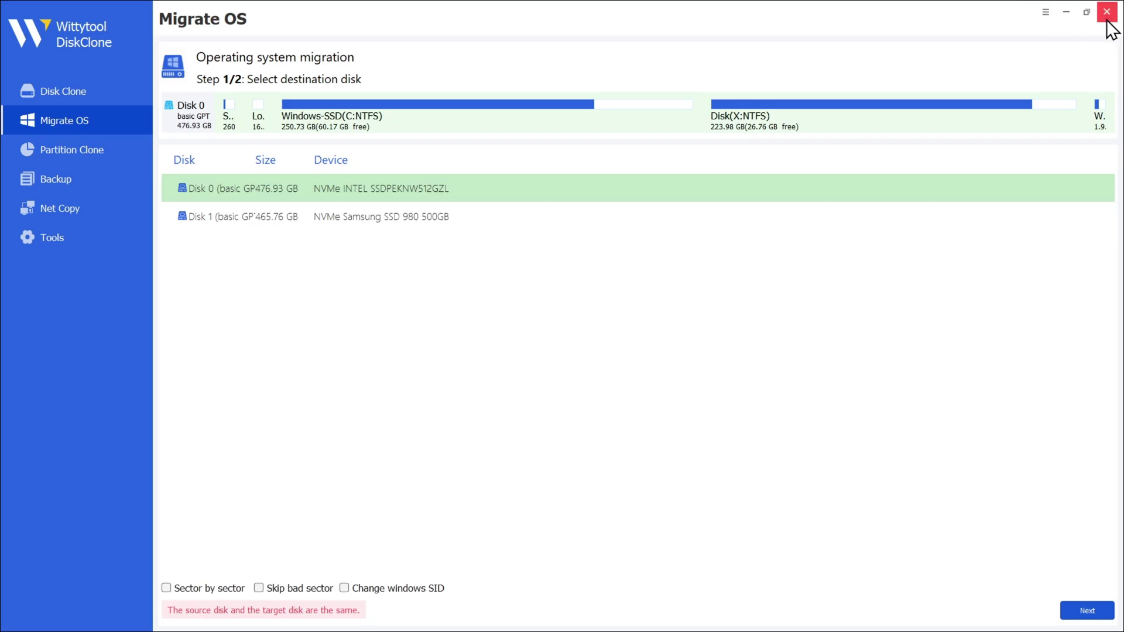
left_click(1086, 11)
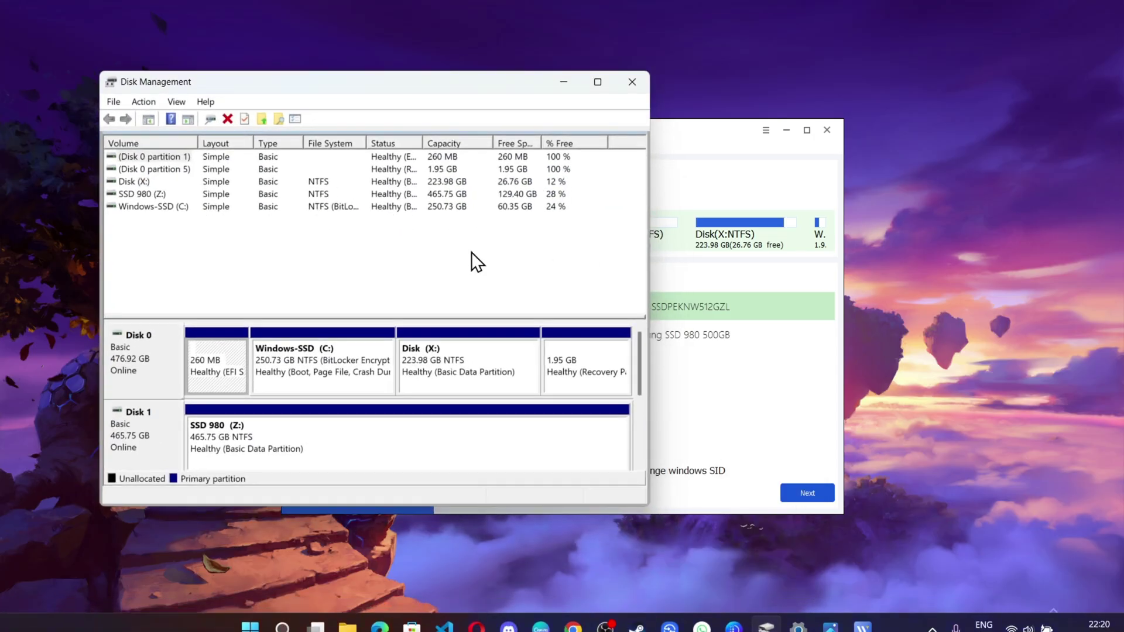
- Turn Disk 2's unallocated 238.47 GB into an NTFS New Volume (D:), then pick Disk 2 in DiskClone
left_click(639, 458)
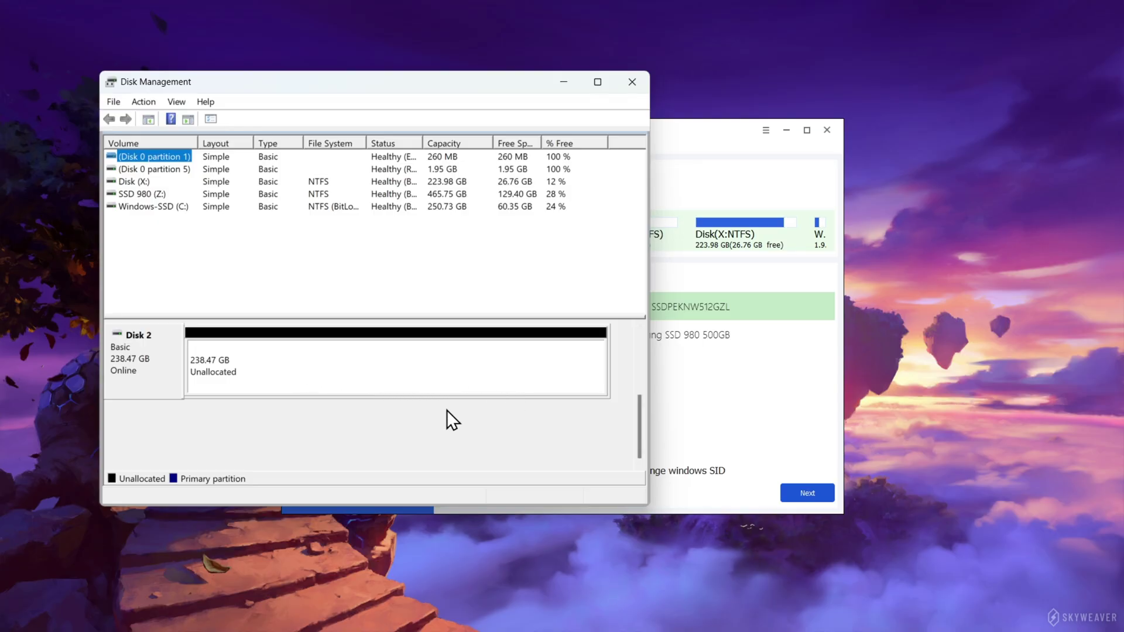
right_click(304, 374)
left_click(337, 386)
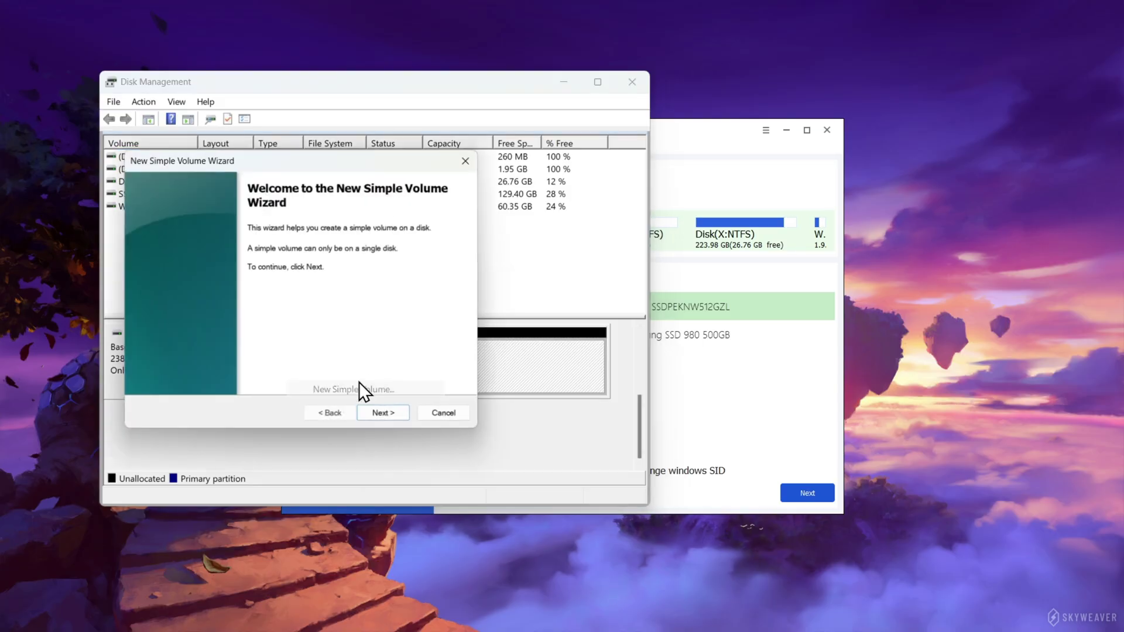
left_click(387, 418)
left_click(393, 419)
left_click(389, 419)
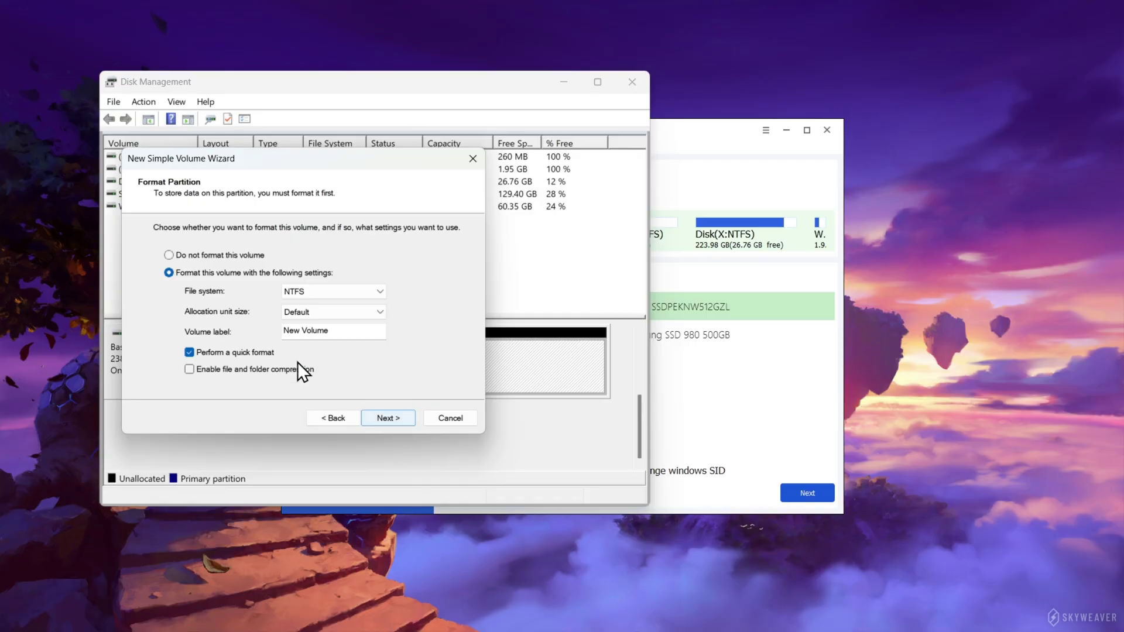
left_click(388, 420)
left_click(388, 420)
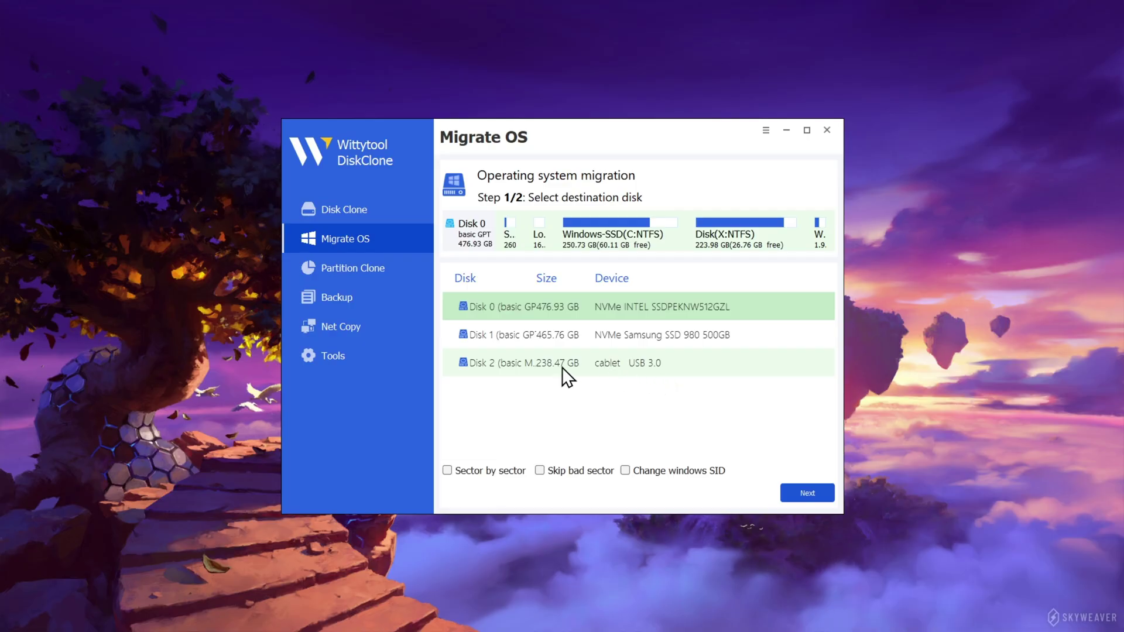
left_click(562, 366)
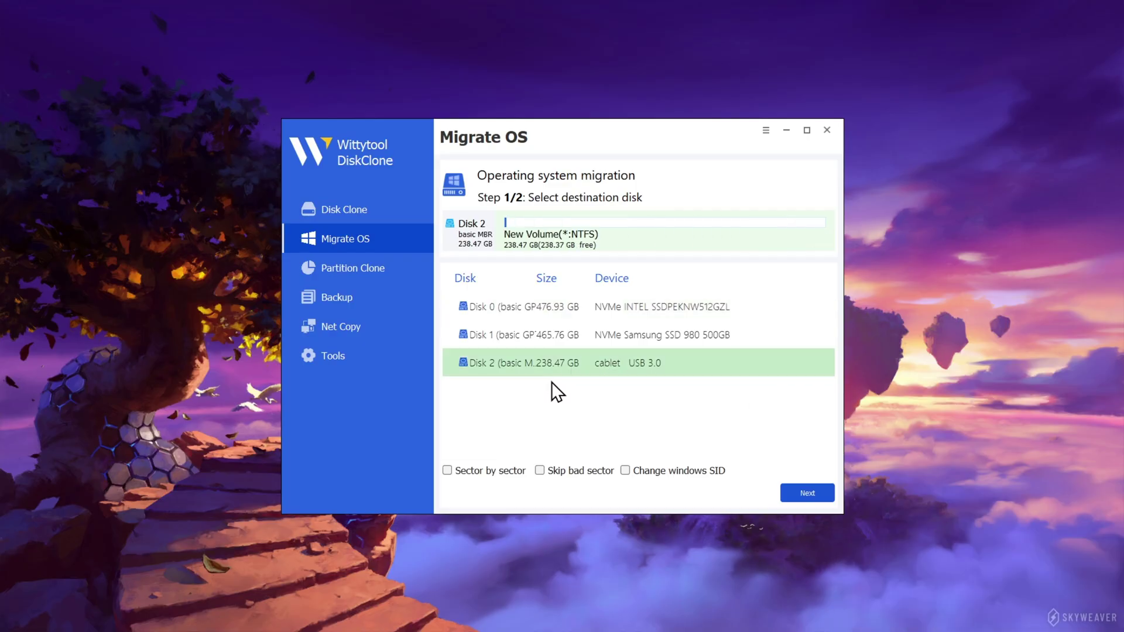
- Choose Disk 2 (cablet USB 3.0) as destination, leaving Skip bad sector off and UEFI Boot on
left_click(807, 130)
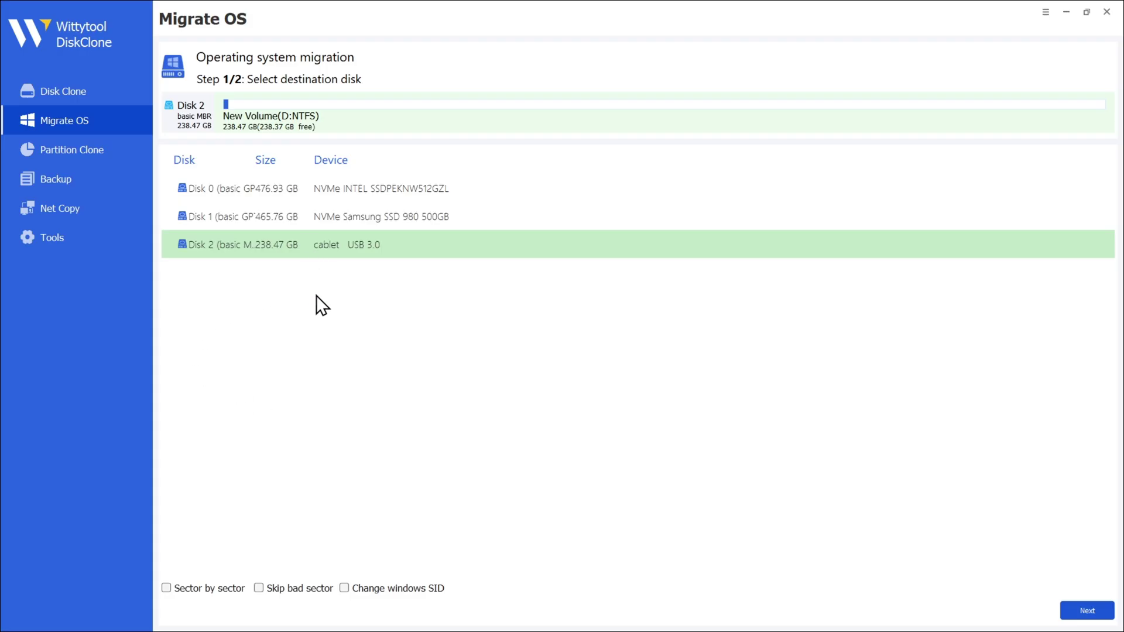
left_click(285, 199)
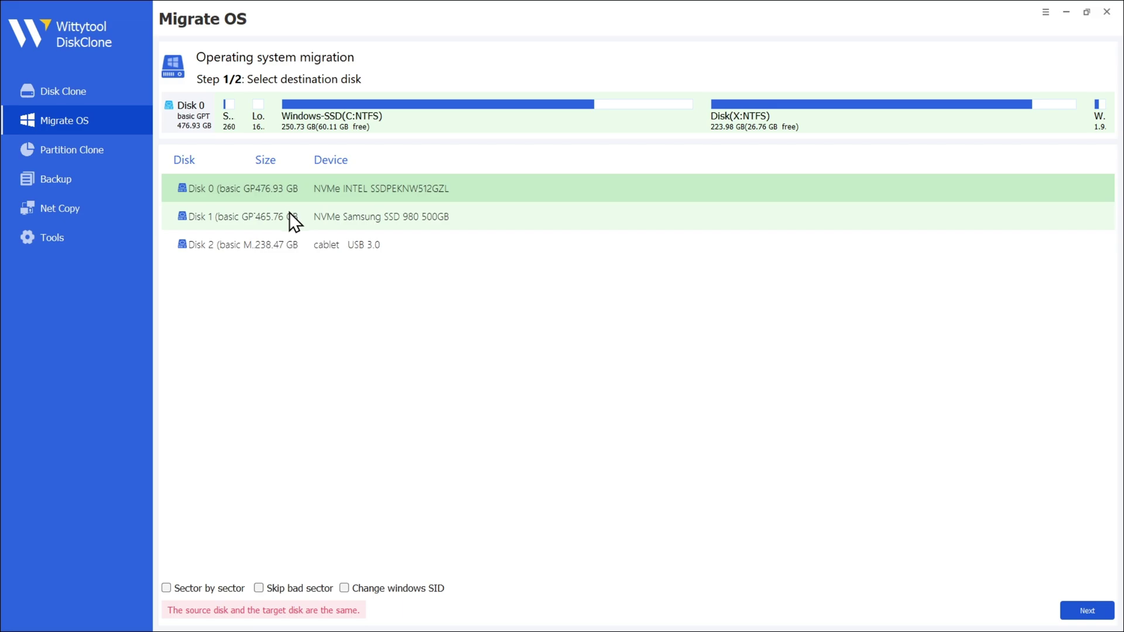
left_click(289, 214)
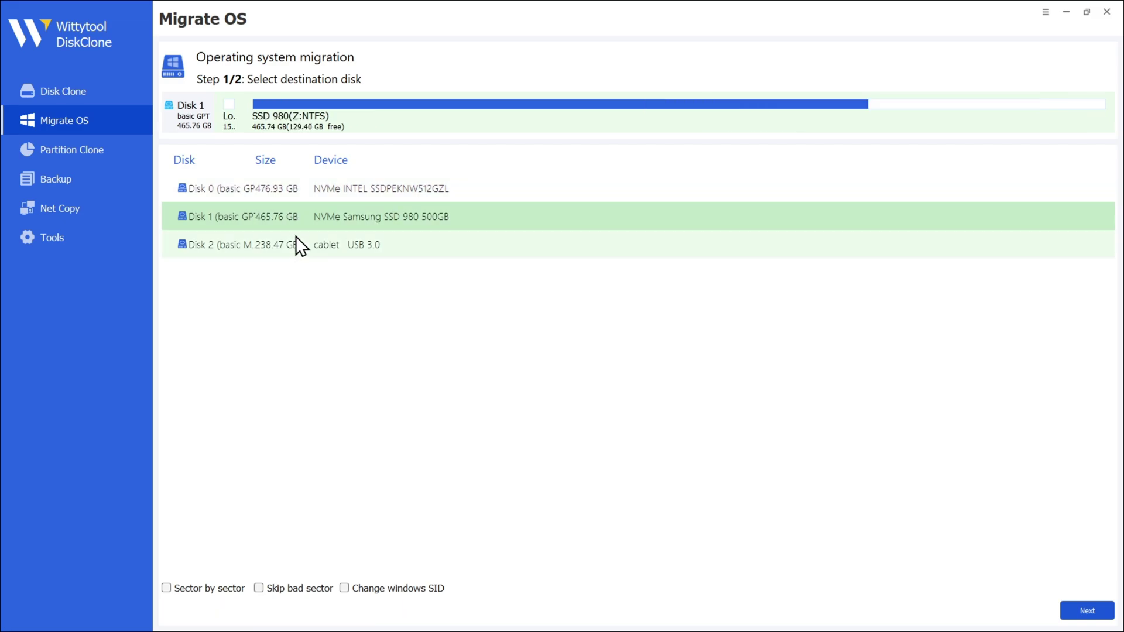
left_click(298, 245)
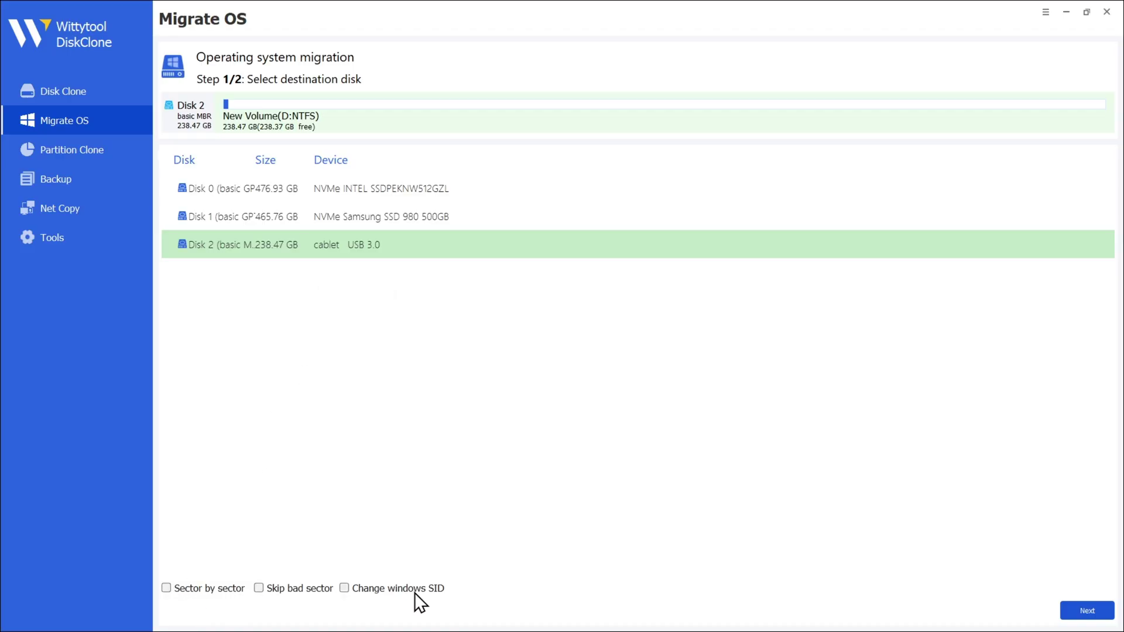
left_click(261, 589)
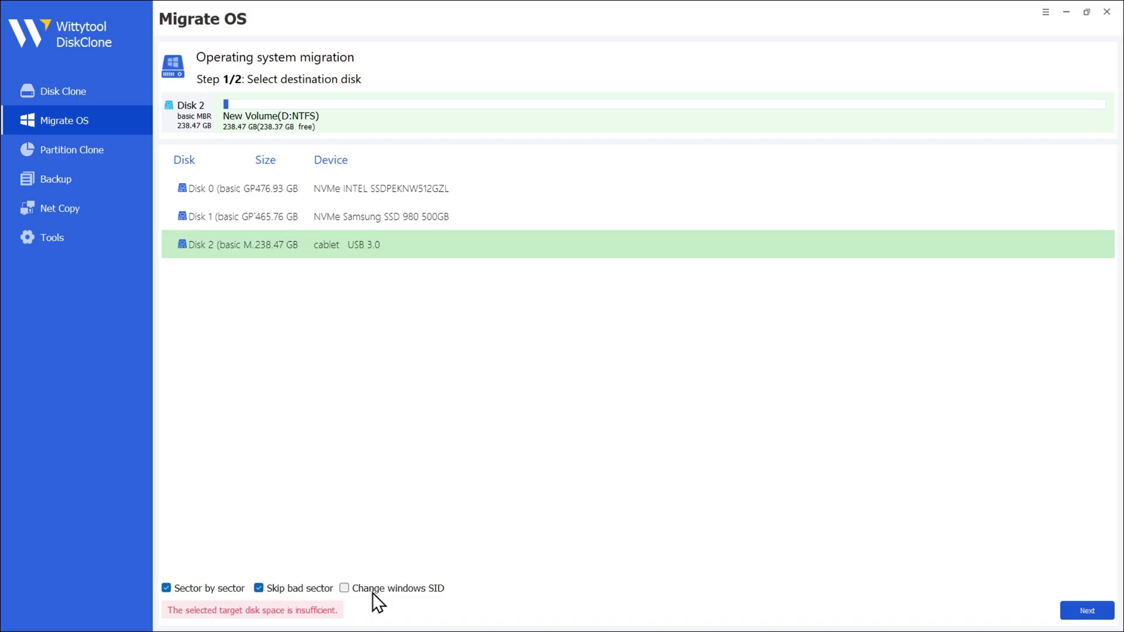
left_click(256, 589)
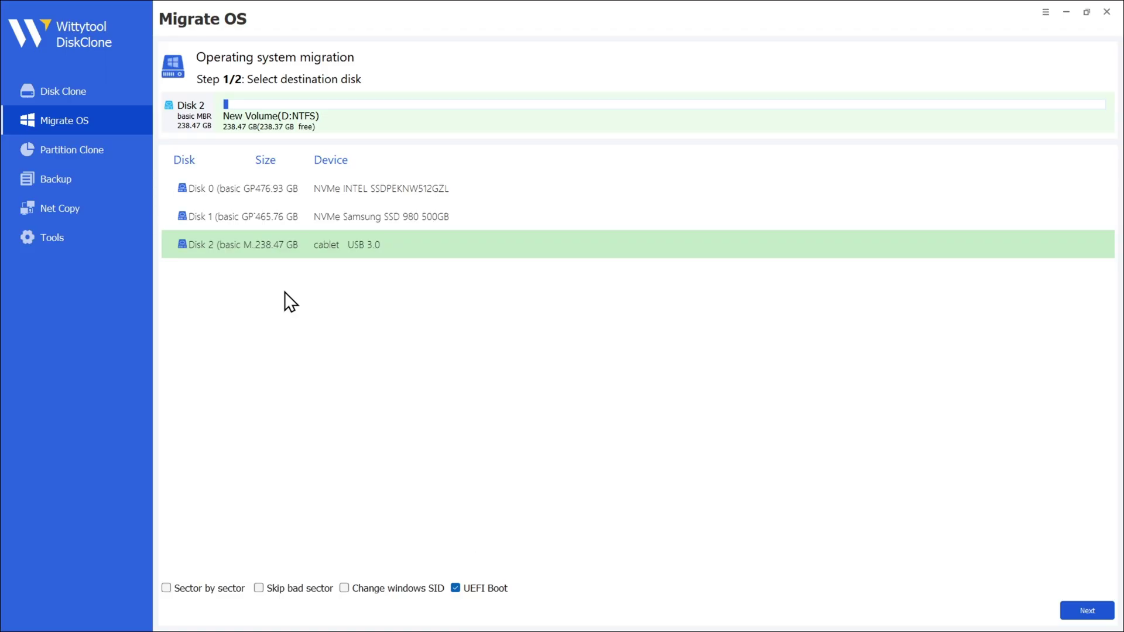
left_click(1093, 613)
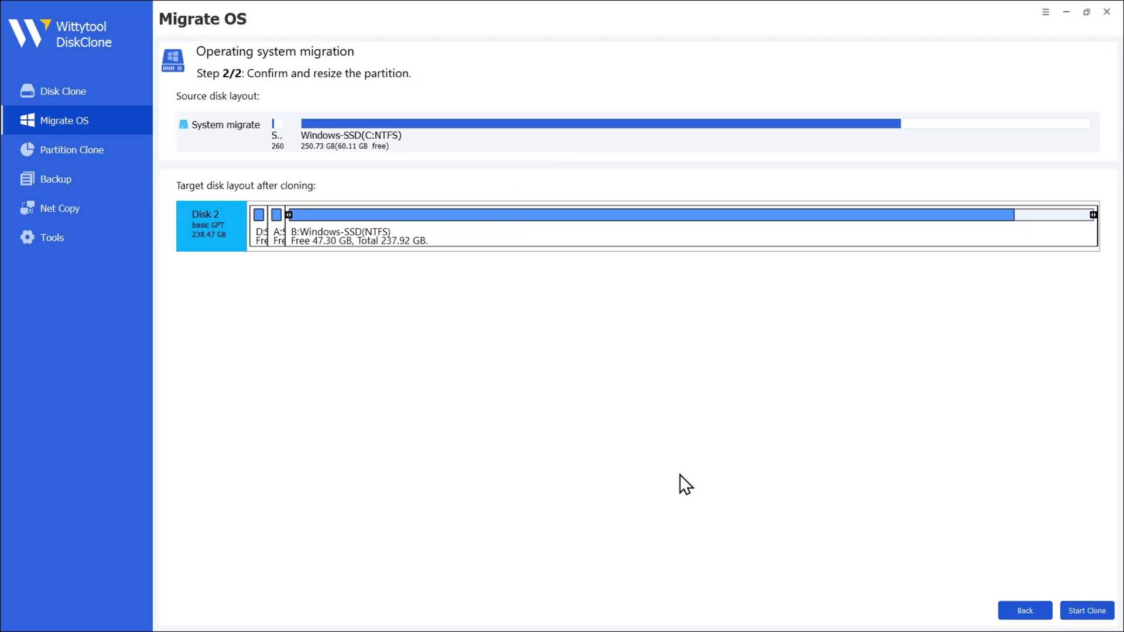
- Start cloning the system onto Disk 2 and confirm erasing its data
left_click(1084, 610)
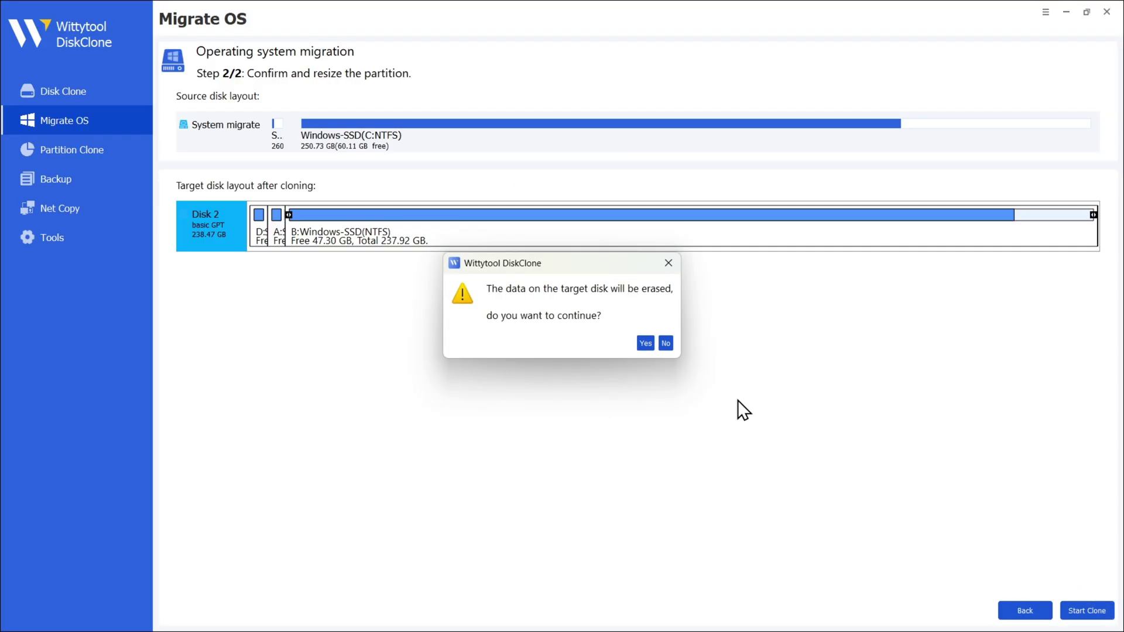
left_click(645, 343)
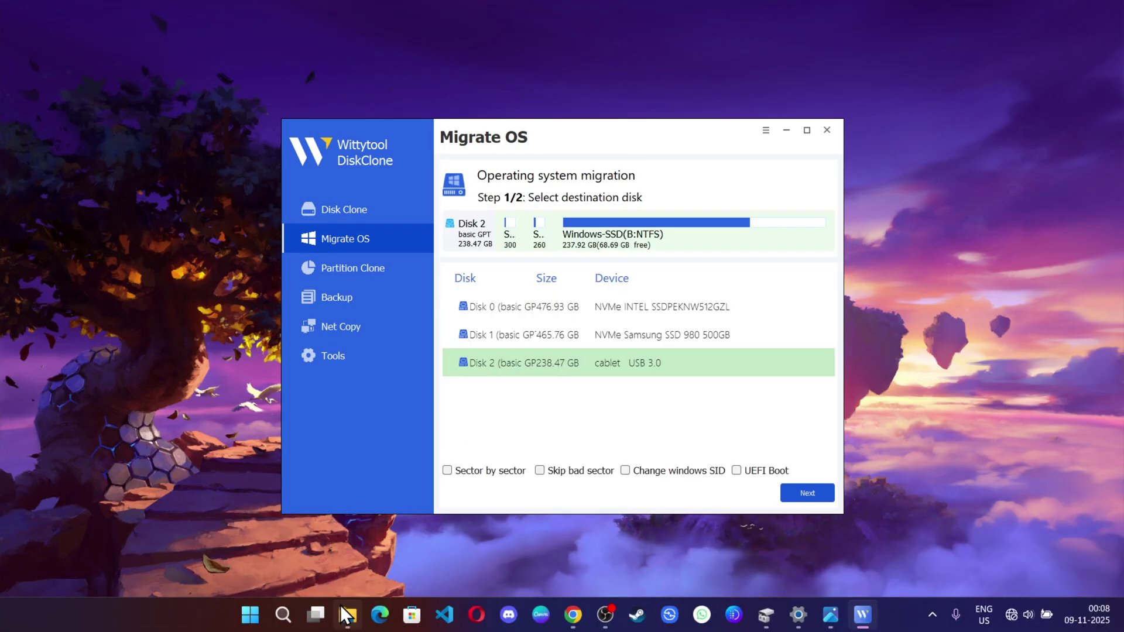
- Open This PC with Win+E to check the cloned Windows-SSD (B:) drive
key("super+e")
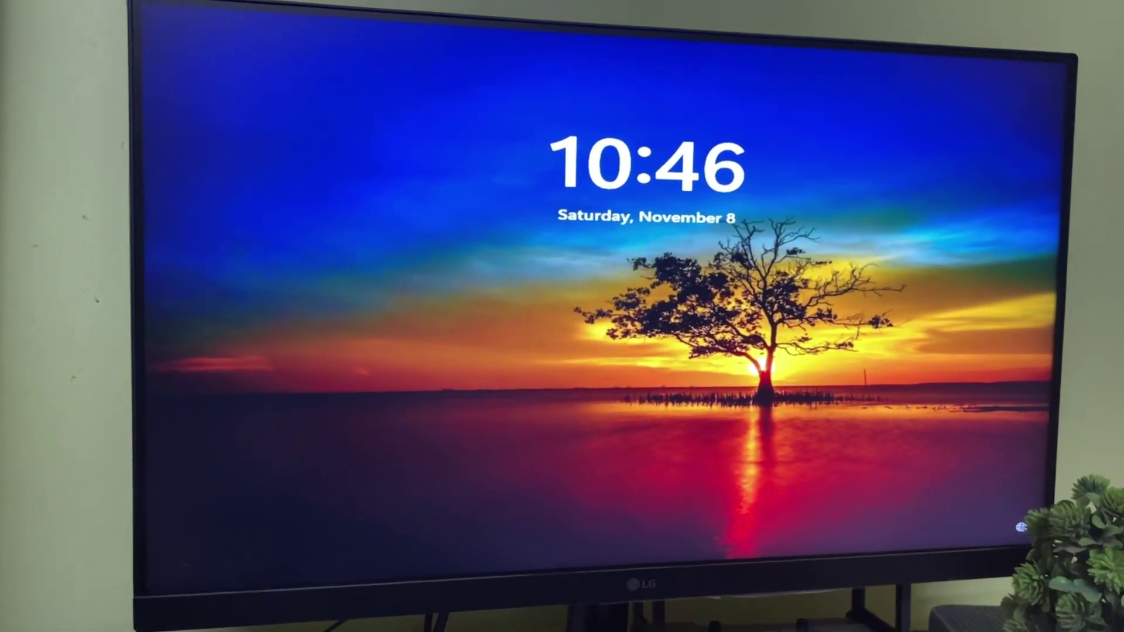
- Dismiss the lock screen on the USB-booted PC to reach the PIN sign-in
key("space")
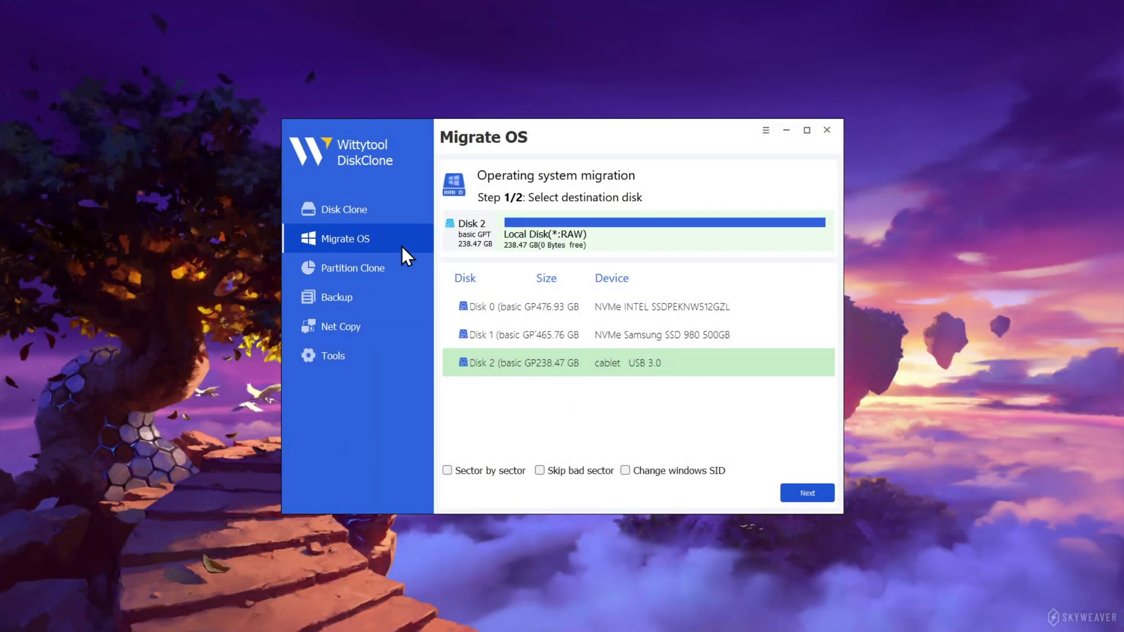
- Select Disk(X:) as the Partition Clone source partition
left_click(368, 269)
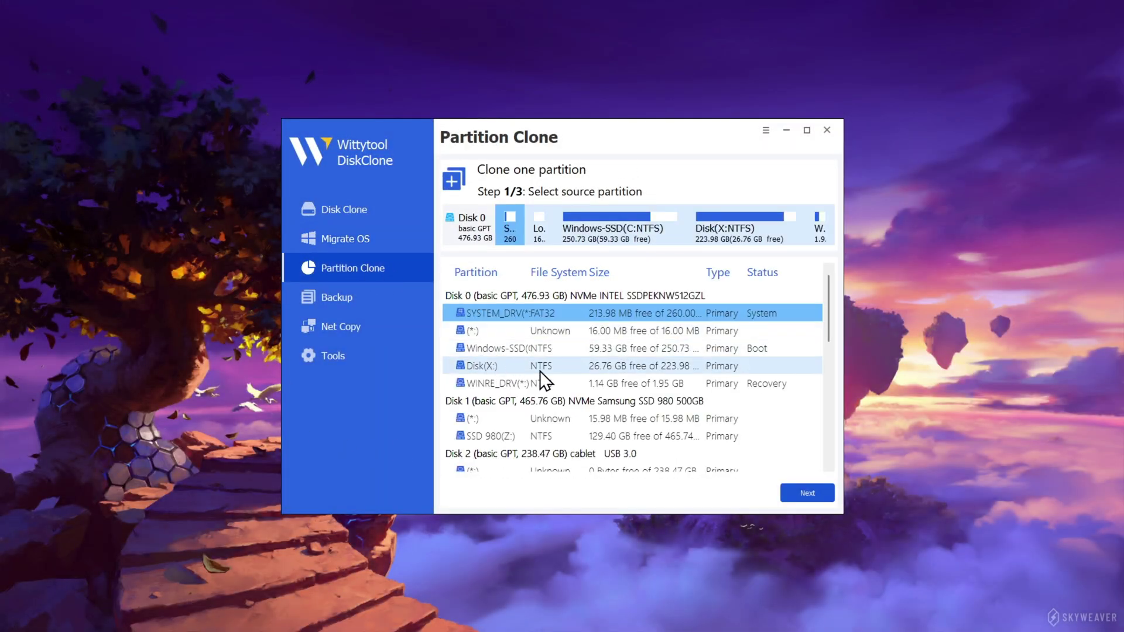
scroll(596, 374, "down", 2)
scroll(579, 385, "up", 2)
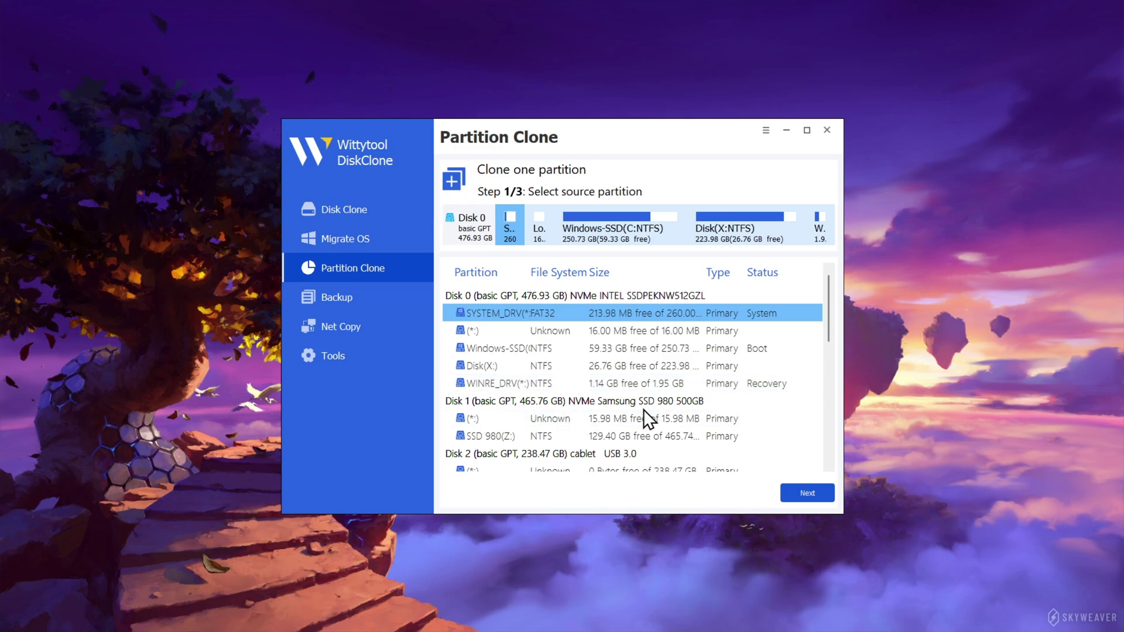
left_click(597, 367)
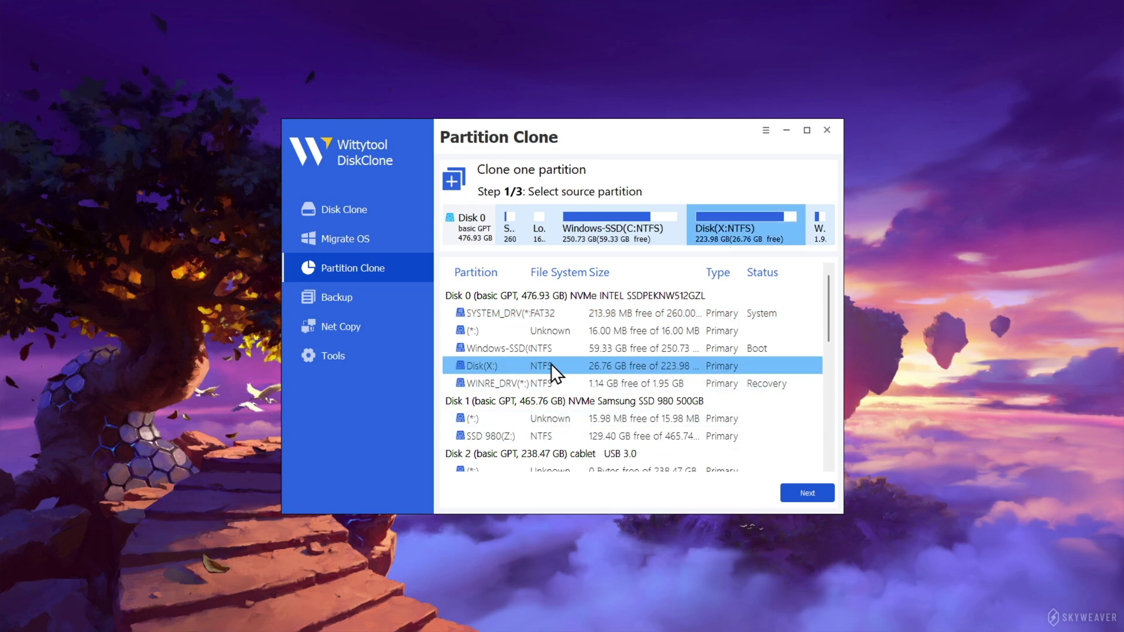
scroll(685, 443, "down", 1)
left_click(808, 493)
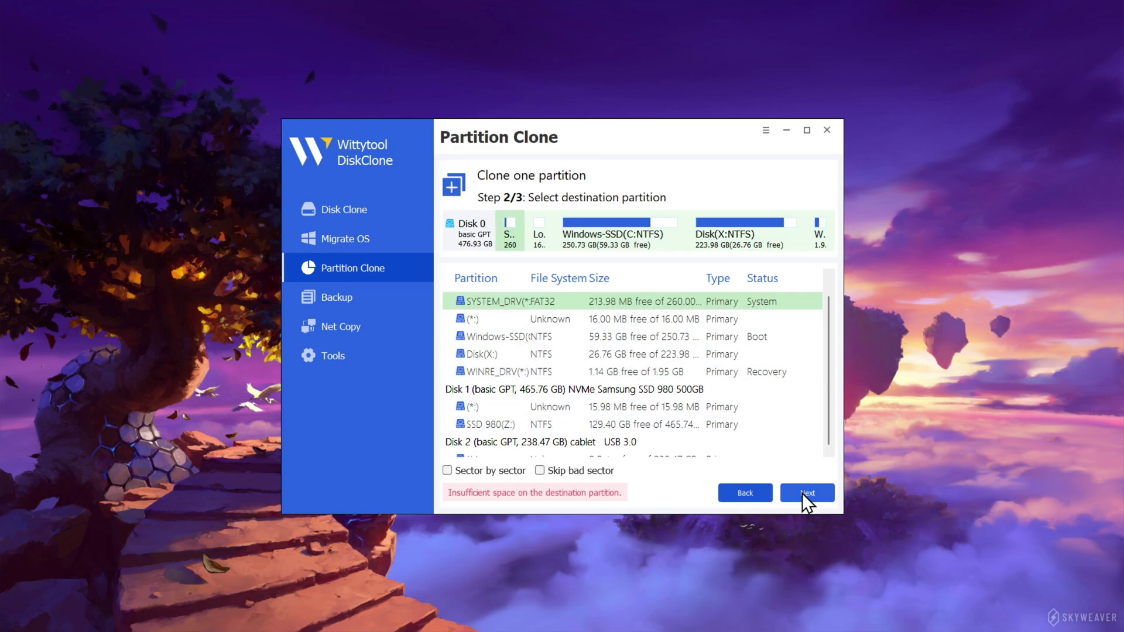
- Target Disk 2's partition with sector-by-sector copying and advance to Step 3/3 confirm and resize
scroll(550, 404, "down", 1)
left_click(533, 442)
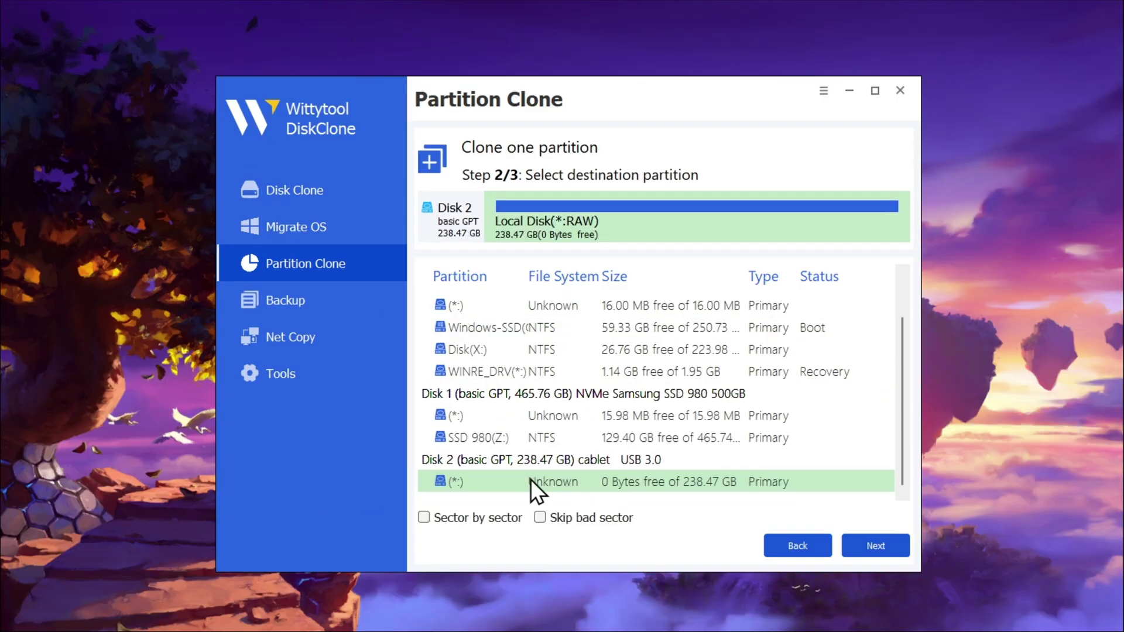
left_click(423, 519)
left_click(881, 551)
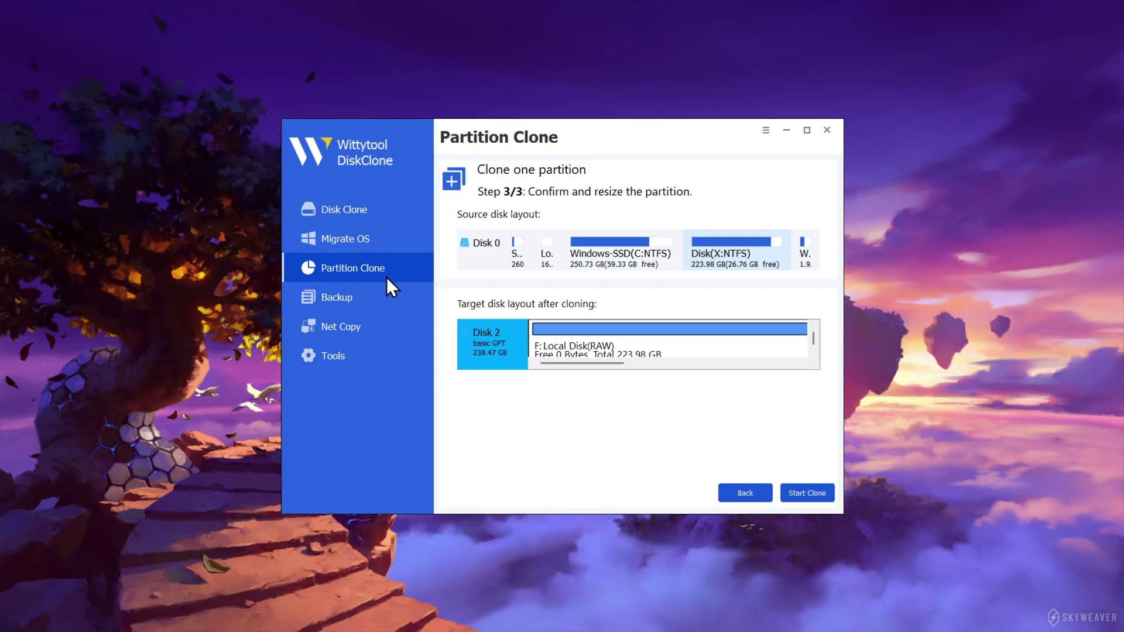
- Add a new backup of the Disk(X:) partition and start it
left_click(372, 300)
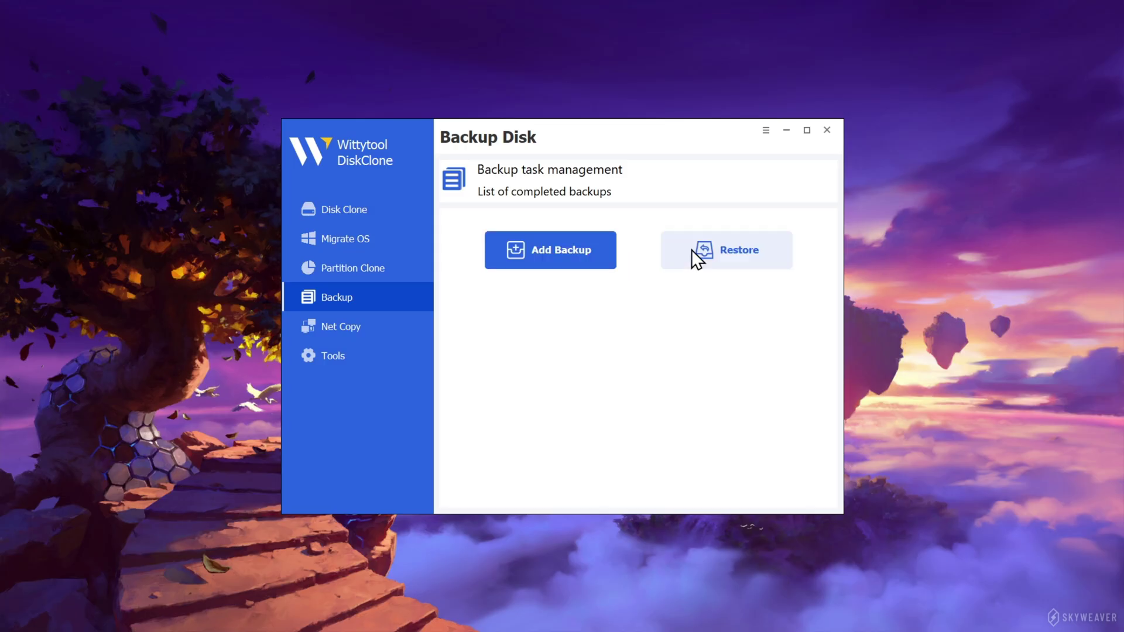
left_click(577, 255)
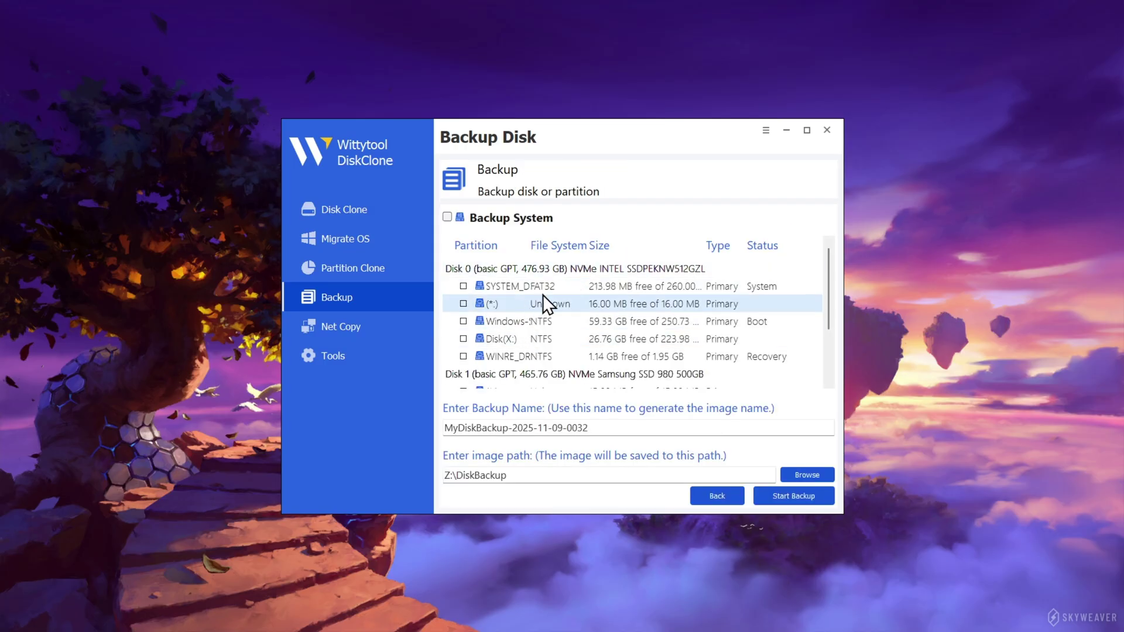
scroll(565, 319, "down", 2)
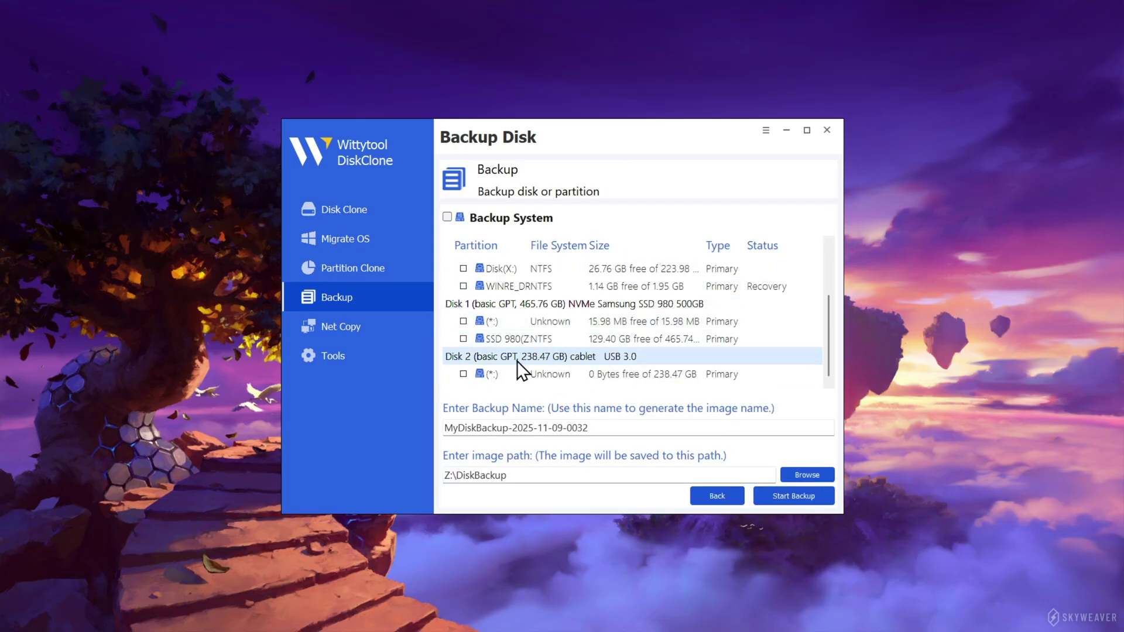
scroll(562, 352, "up", 2)
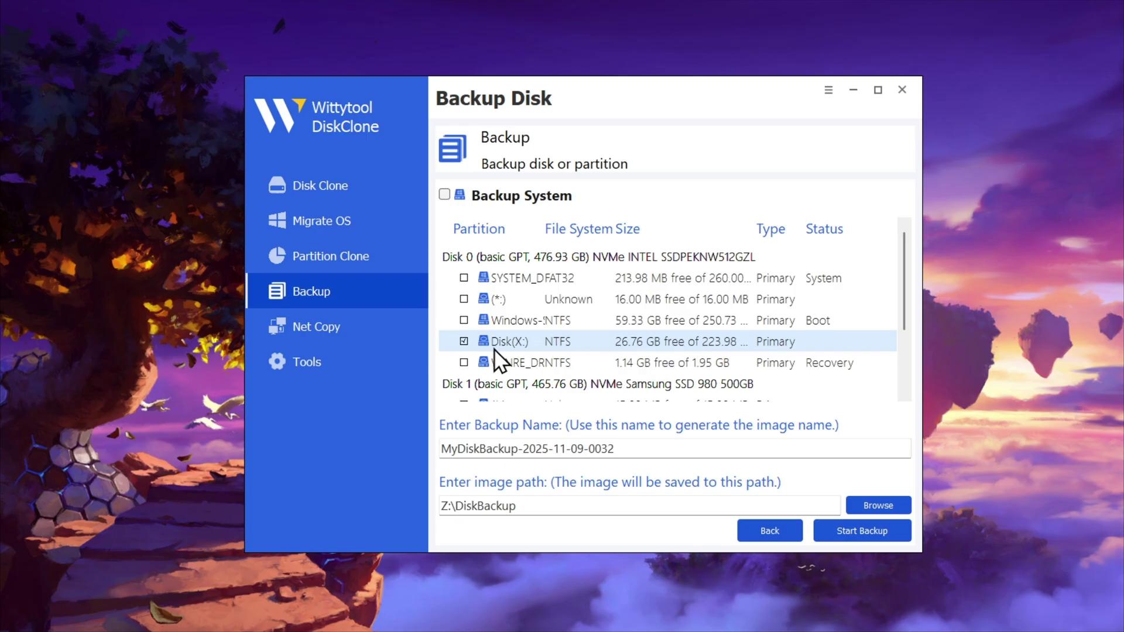
scroll(600, 343, "down", 2)
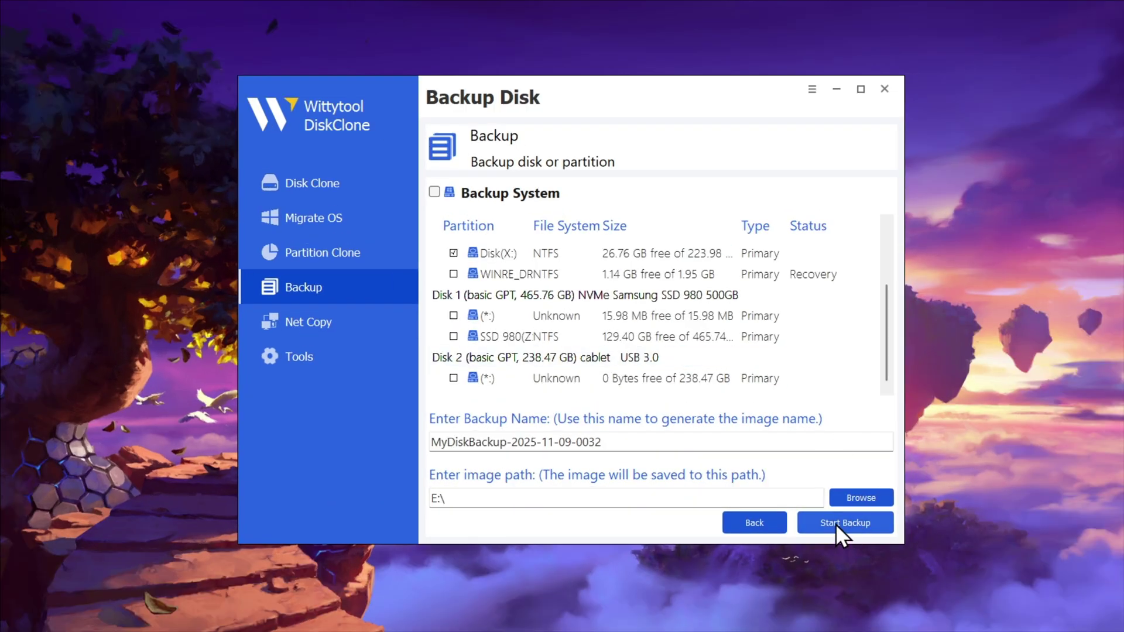
left_click(835, 524)
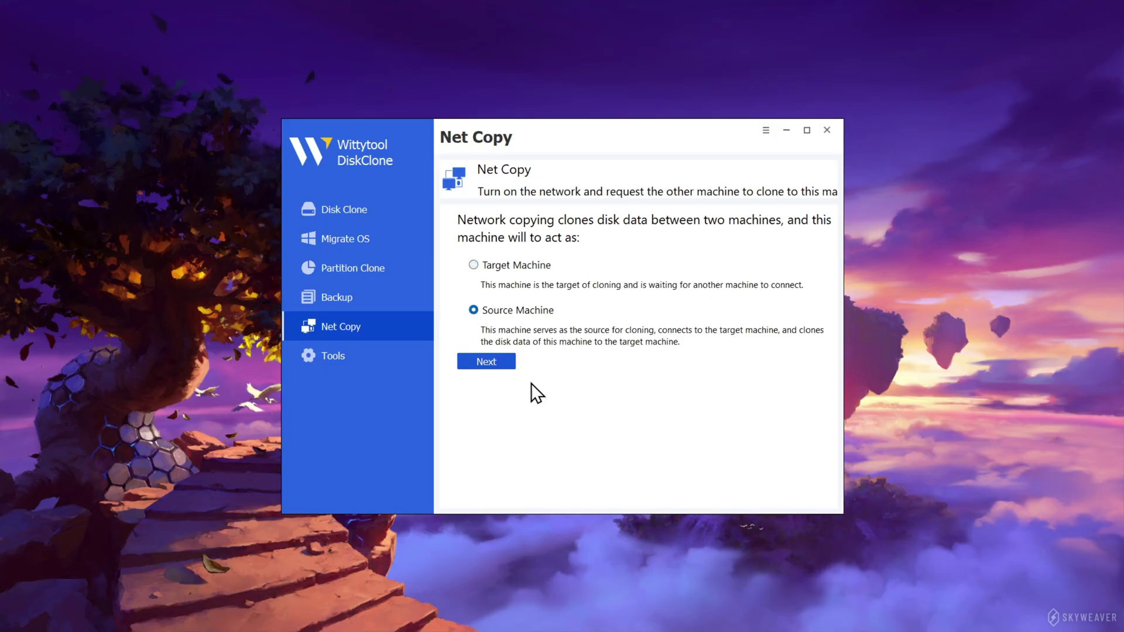
- Continue to the remote connection form and inspect the data transfer port value 8001
left_click(502, 361)
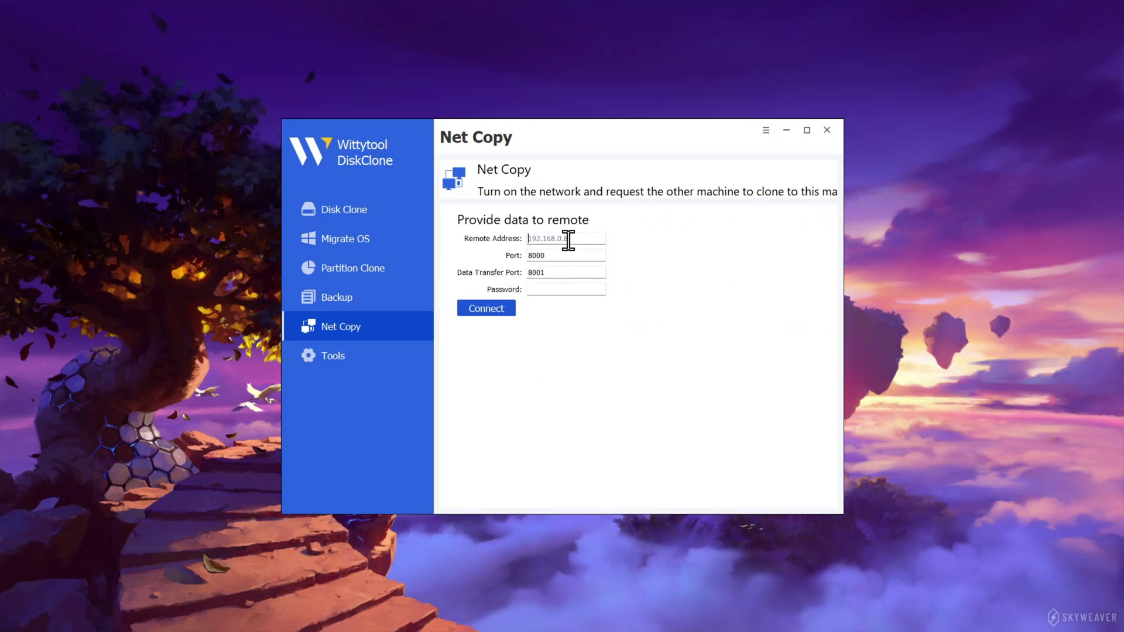
double_click(537, 272)
left_click(558, 354)
- On the Tools page, launch the administrator command prompt and refresh the disk list
left_click(358, 360)
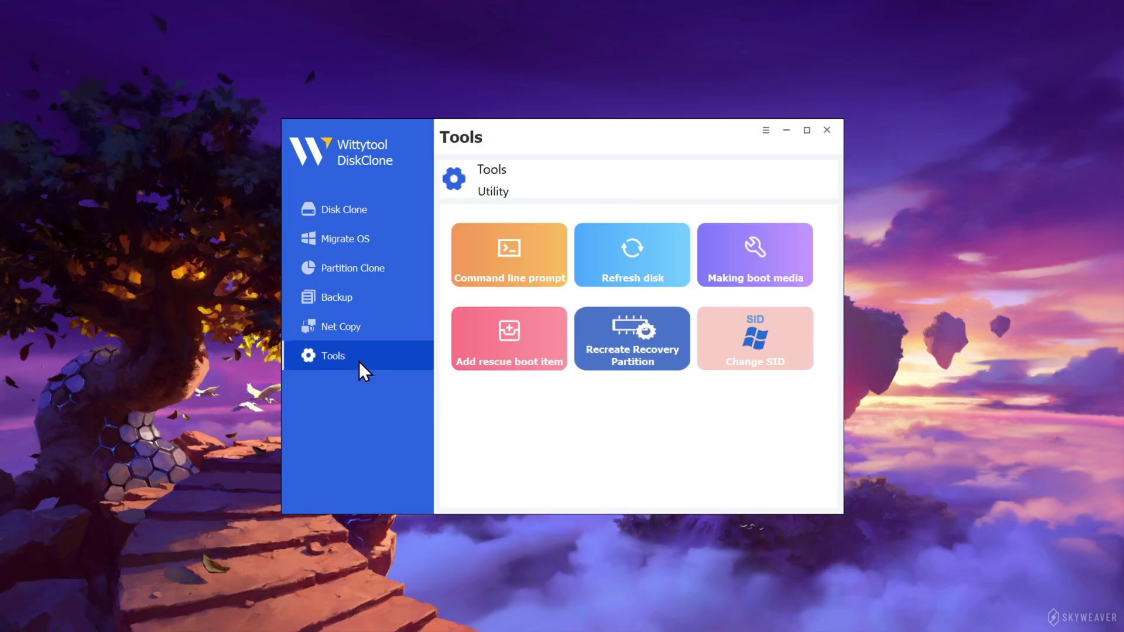
left_click(515, 269)
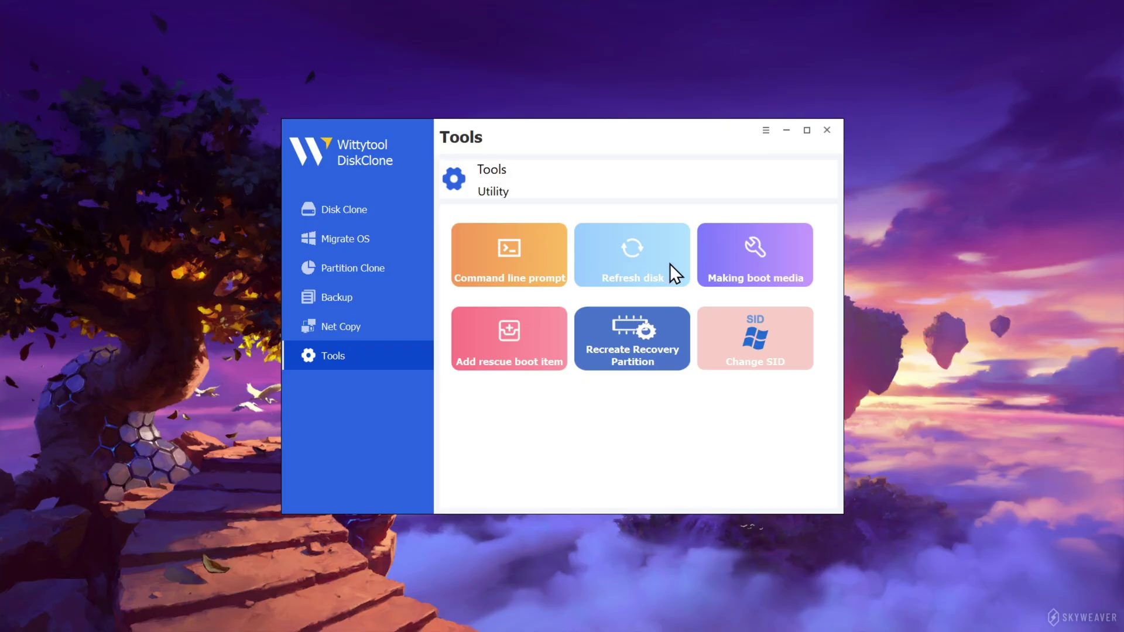
left_click(627, 276)
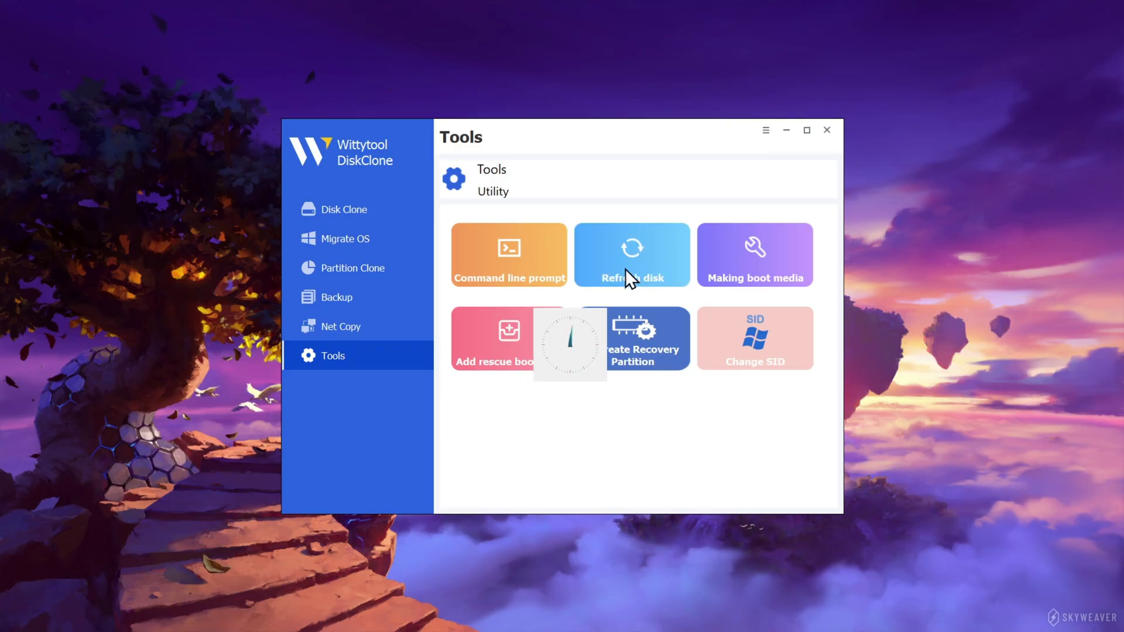
- In Making boot media, review the export ISO path and switch to Win ISO source and USB output
left_click(785, 268)
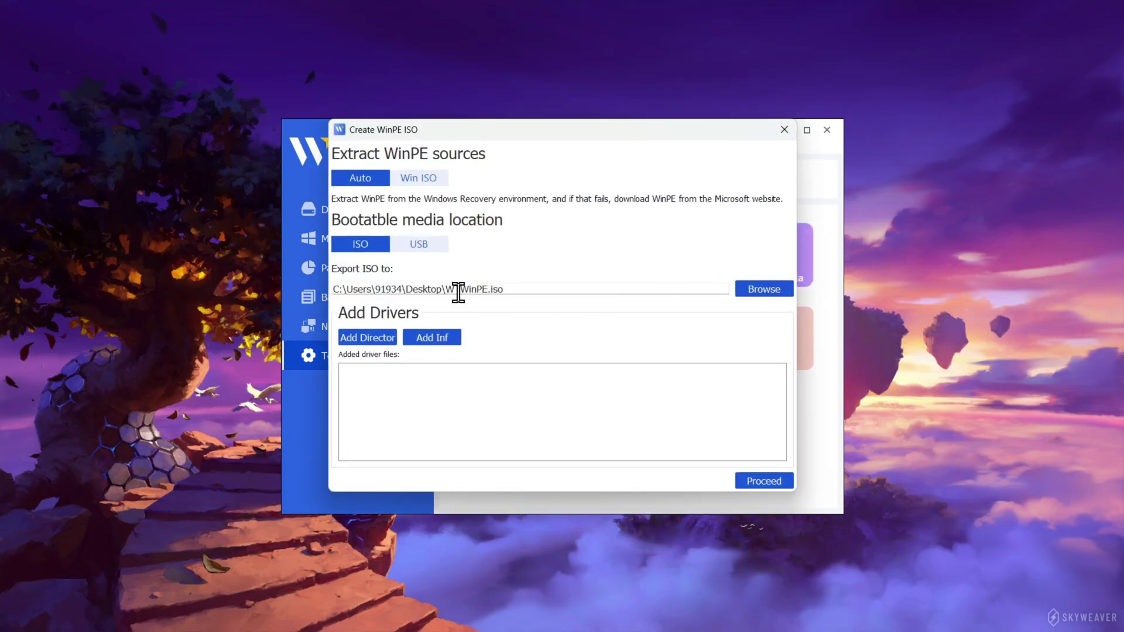
triple_click(428, 289)
left_click(519, 287)
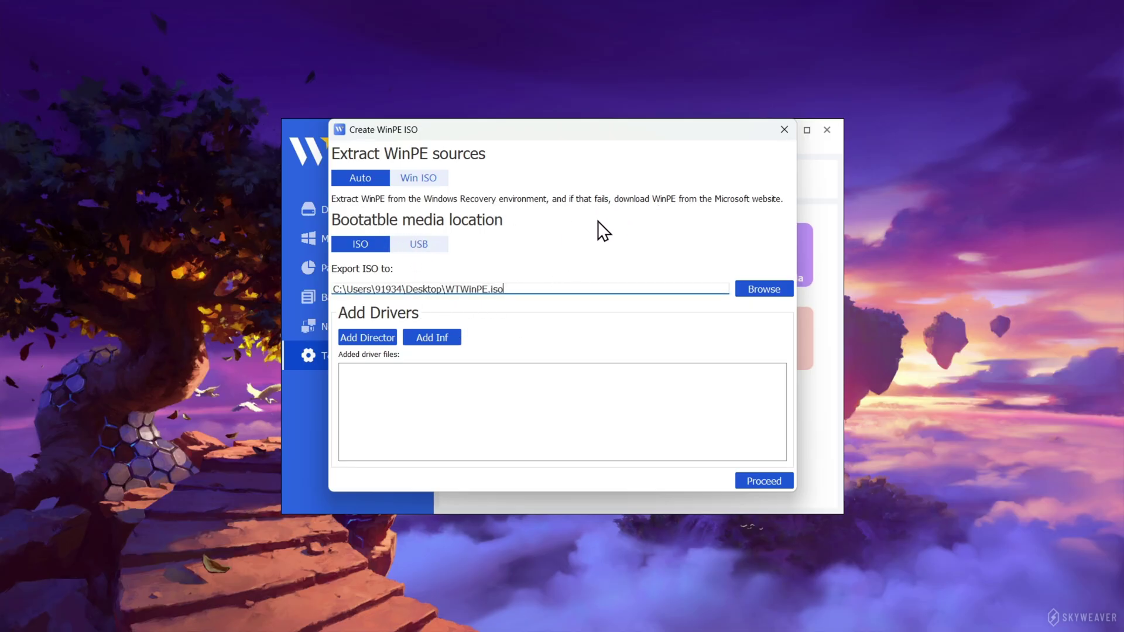
left_click(418, 177)
left_click(425, 261)
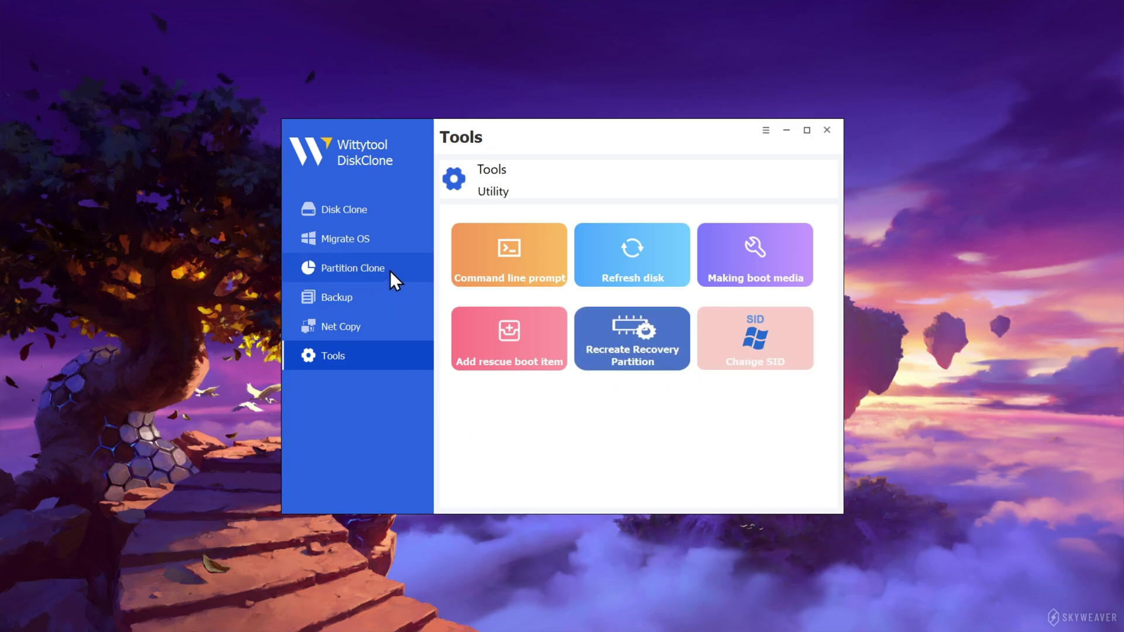
- Open the Disk Clone web page and scroll down to the Free Vs. PRO table
left_click(376, 206)
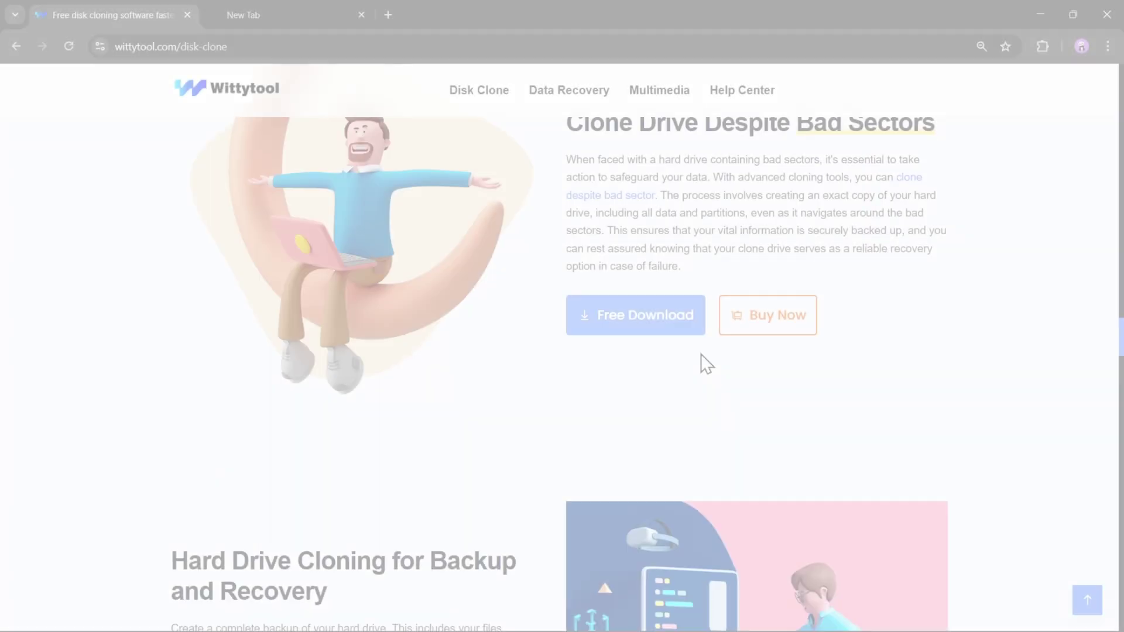
scroll(700, 353, "down", 6)
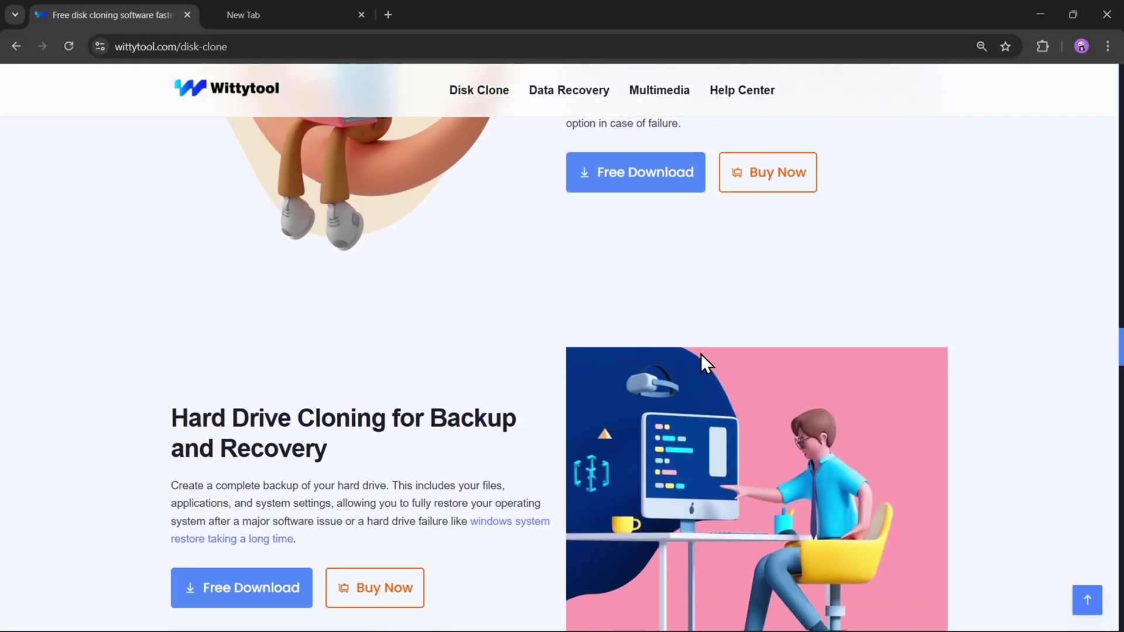
scroll(700, 353, "down", 6)
scroll(672, 366, "up", 2)
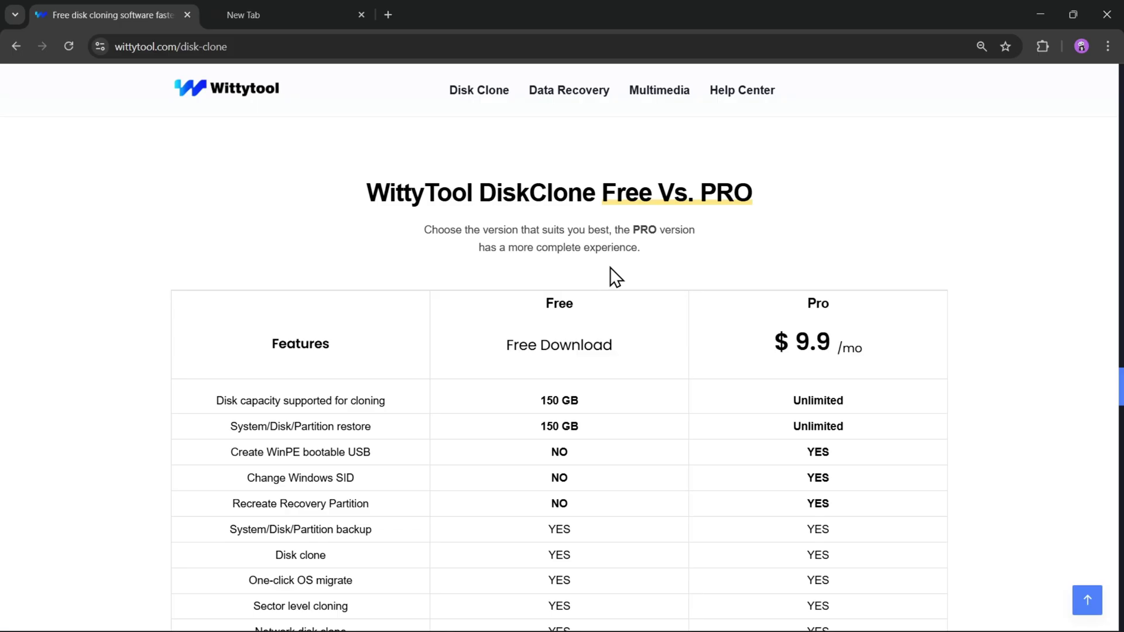
scroll(610, 267, "down", 1)
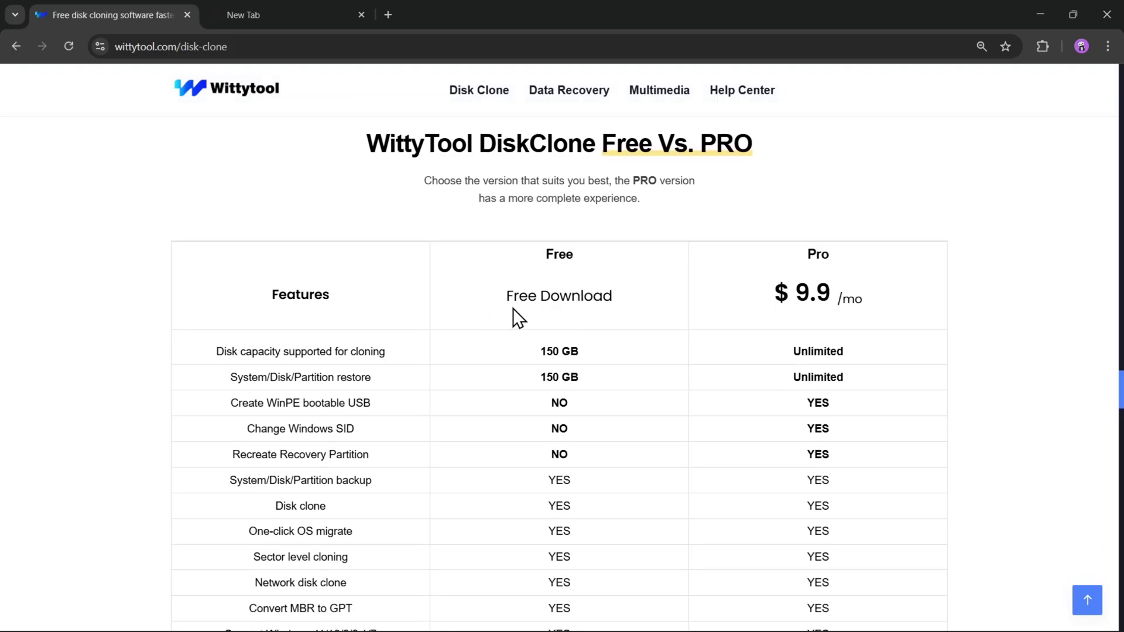
scroll(703, 421, "down", 2)
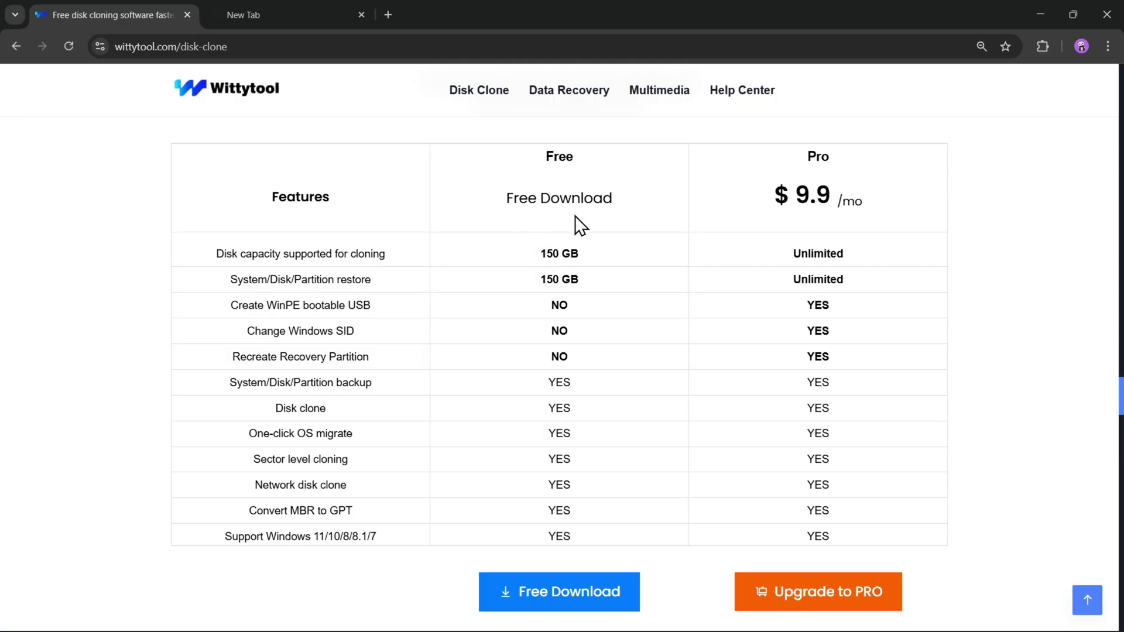
- Highlight the Free plan's 150 GB limit and the Pro price $9.9 /mo, then return to the top
left_click_drag(539, 254, 618, 254)
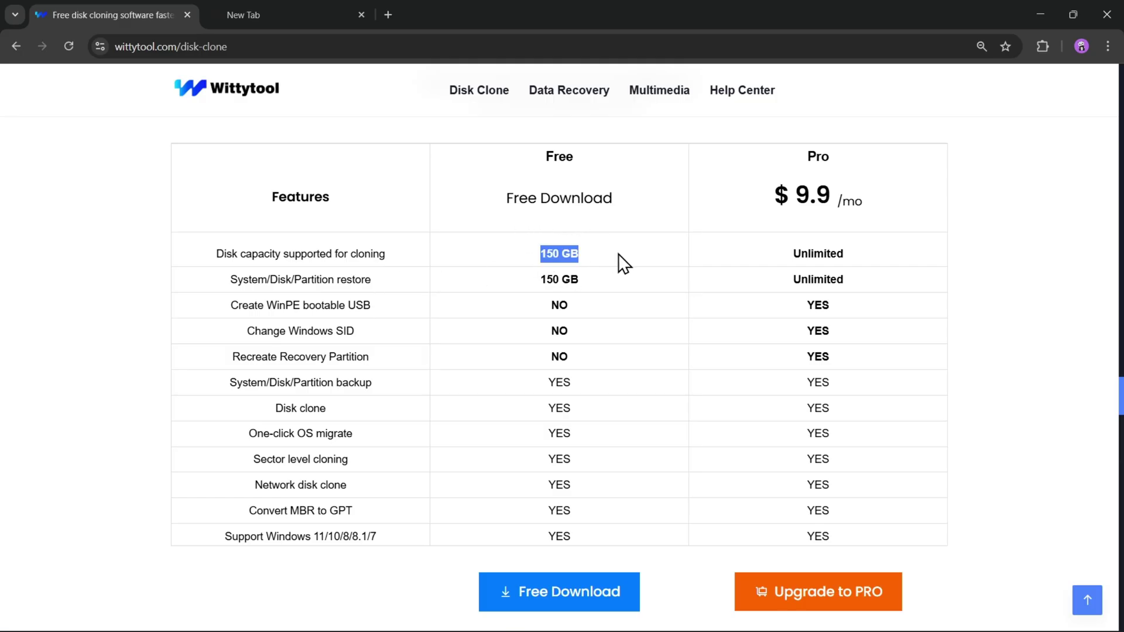
left_click(562, 264)
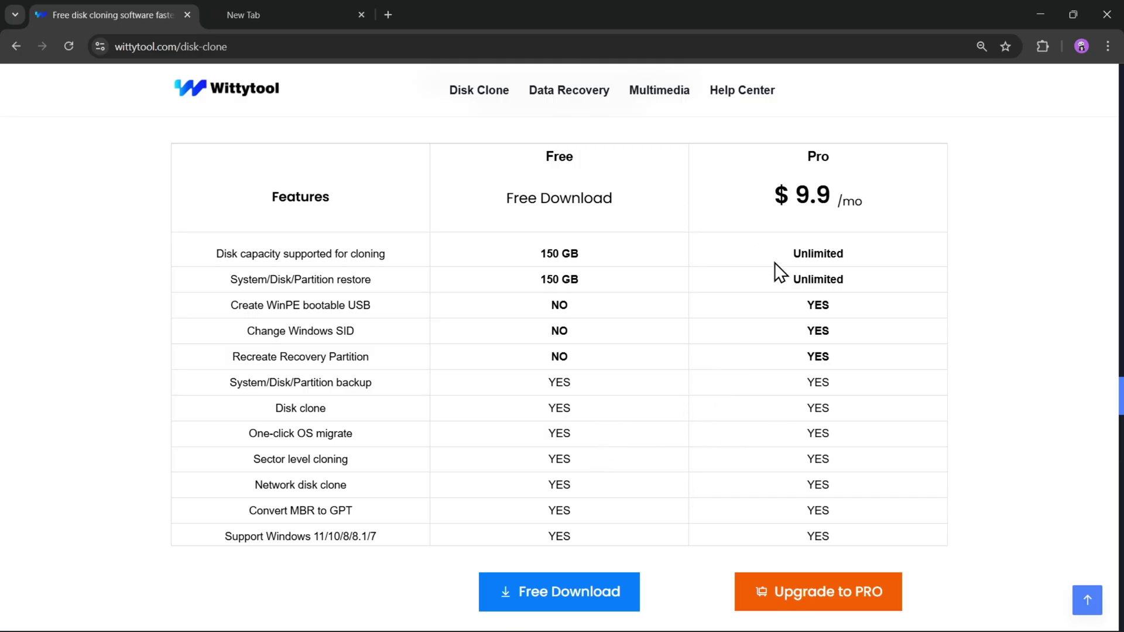
left_click_drag(797, 199, 882, 209)
left_click(870, 223)
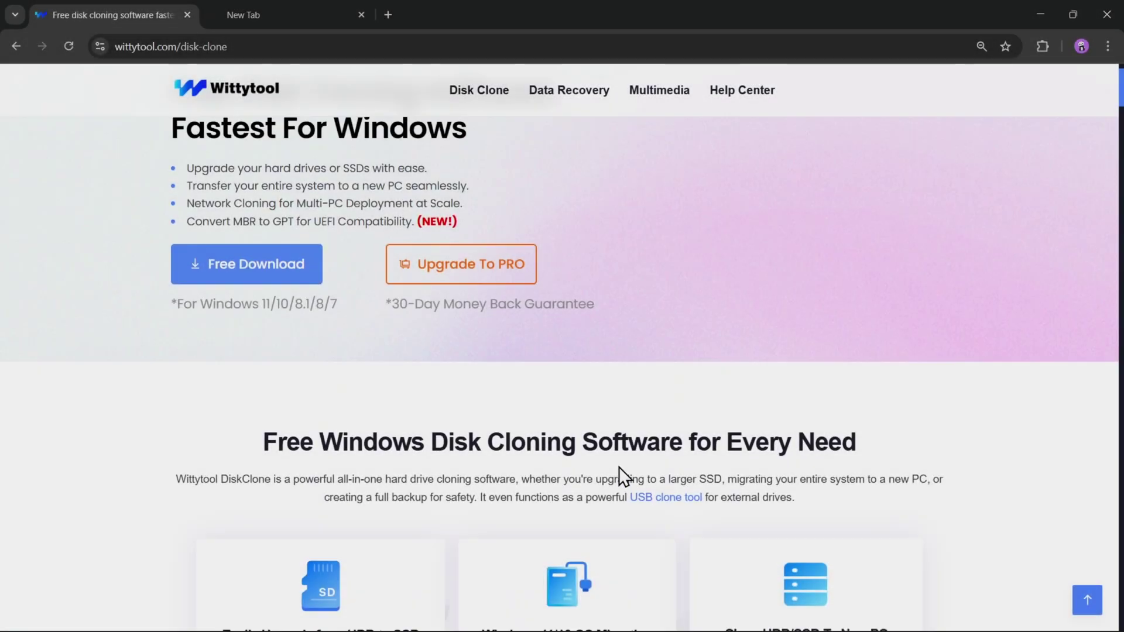
scroll(609, 463, "up", 1)
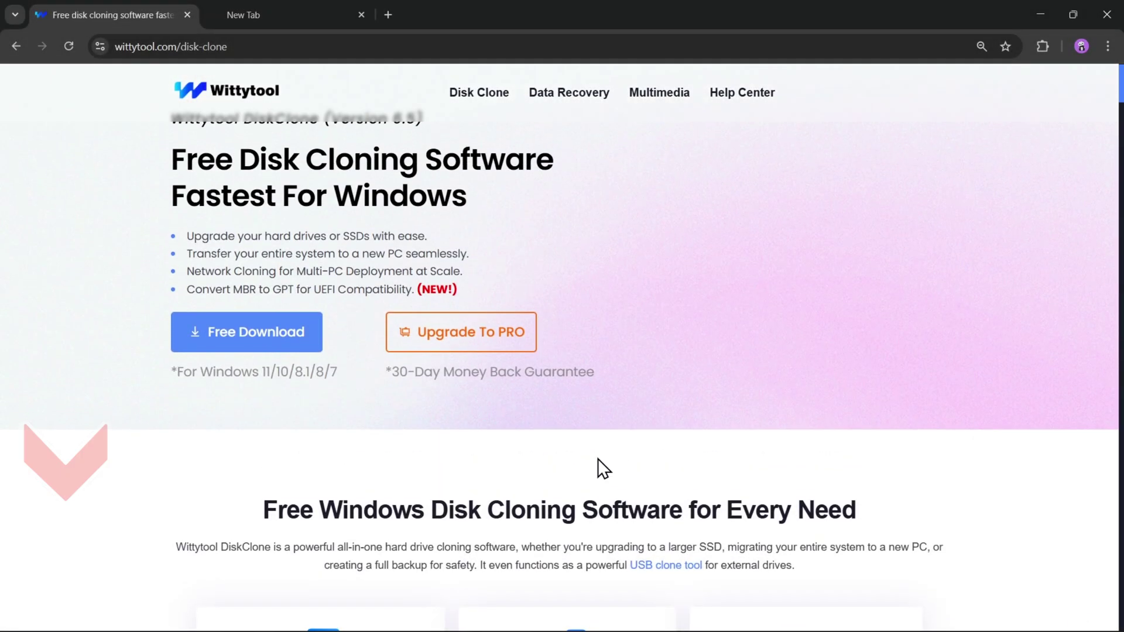